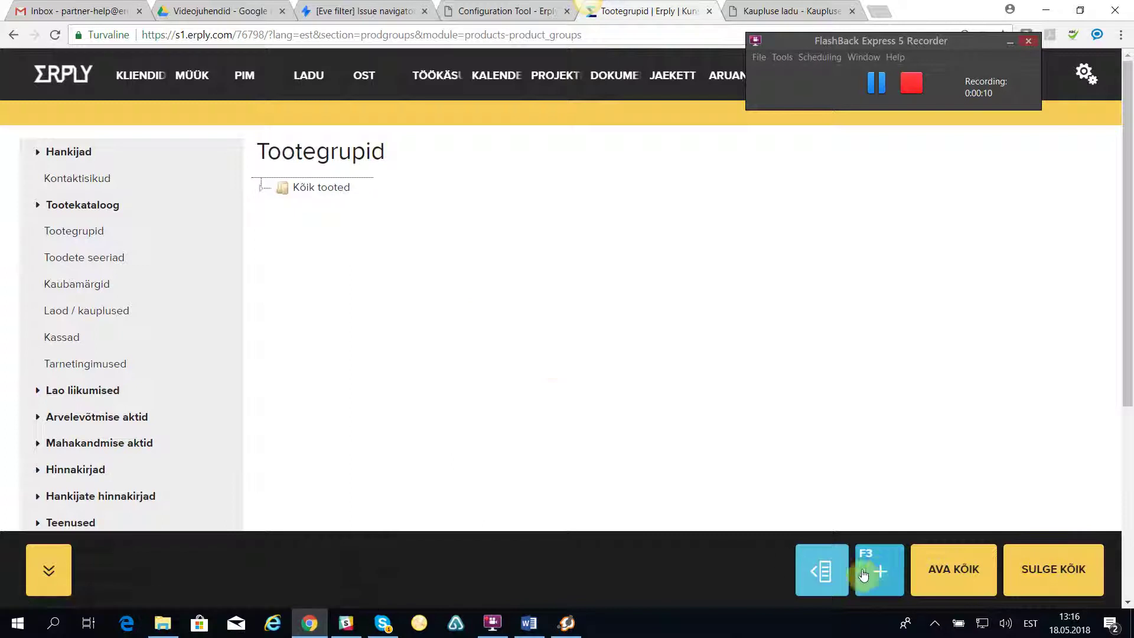
# Add a product group named 'Kinkekaardid' under Kõik tooted in Tootegrupid.
pyautogui.click(878, 564)
pyautogui.write('Kinkekaardid')
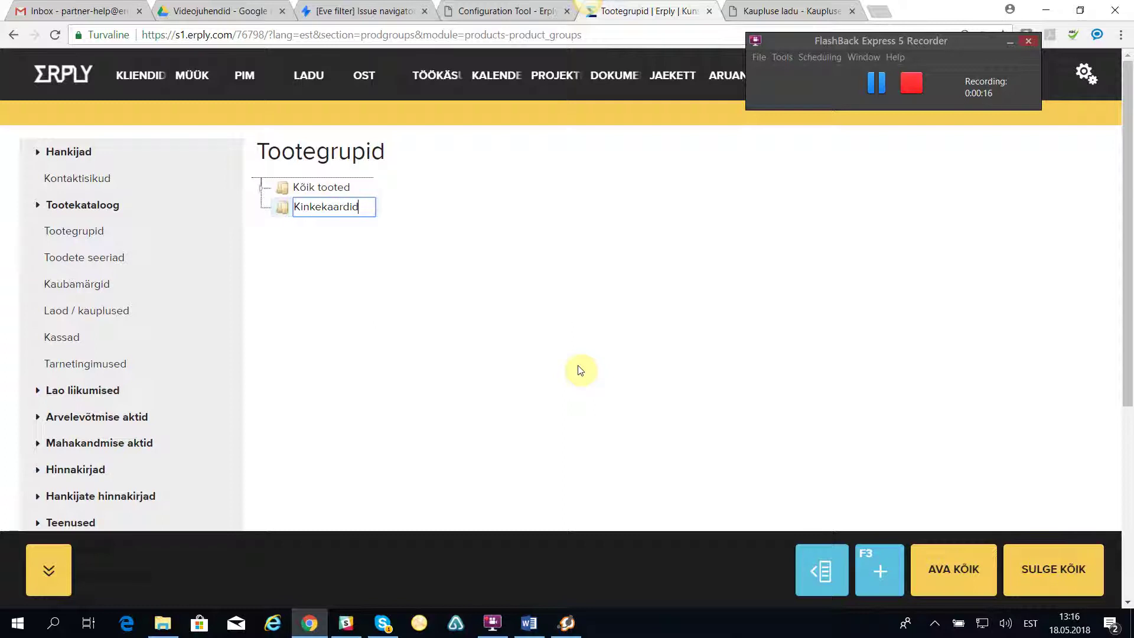
pyautogui.click(595, 334)
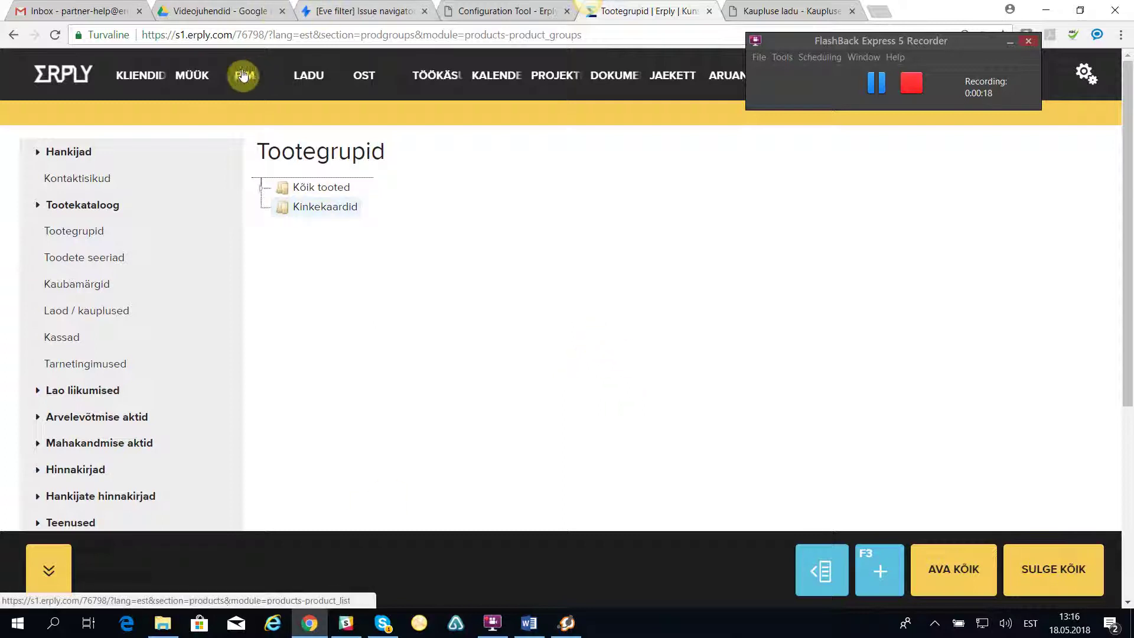
# Start a new product in Tootekataloog and replace its automatic code with KK20.
pyautogui.moveTo(243, 74)
pyautogui.click(305, 114)
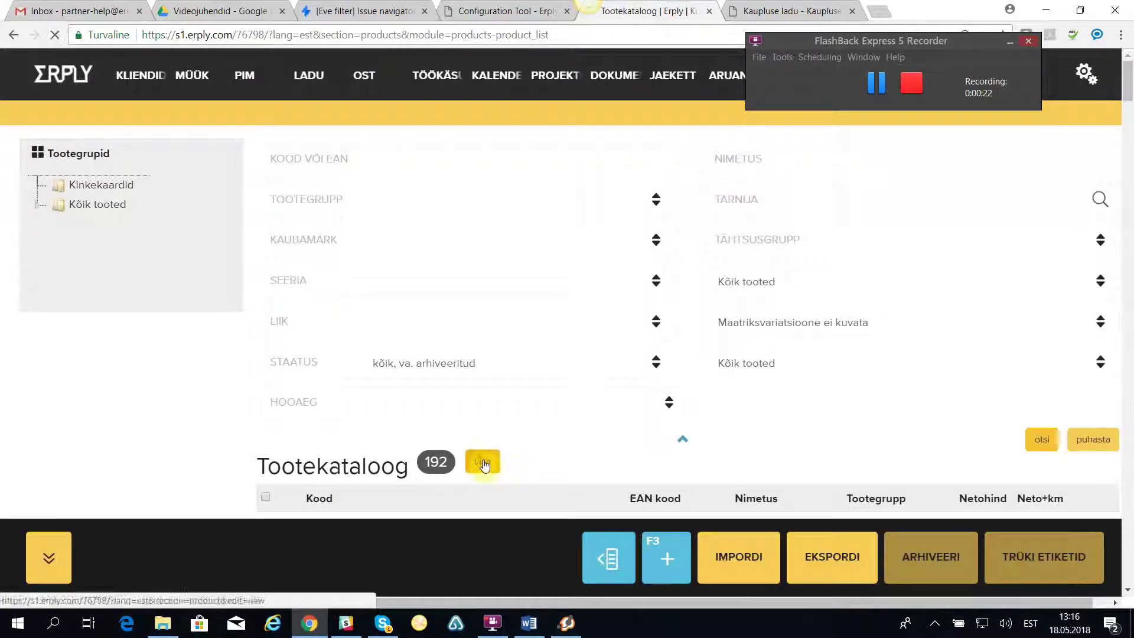
pyautogui.click(484, 465)
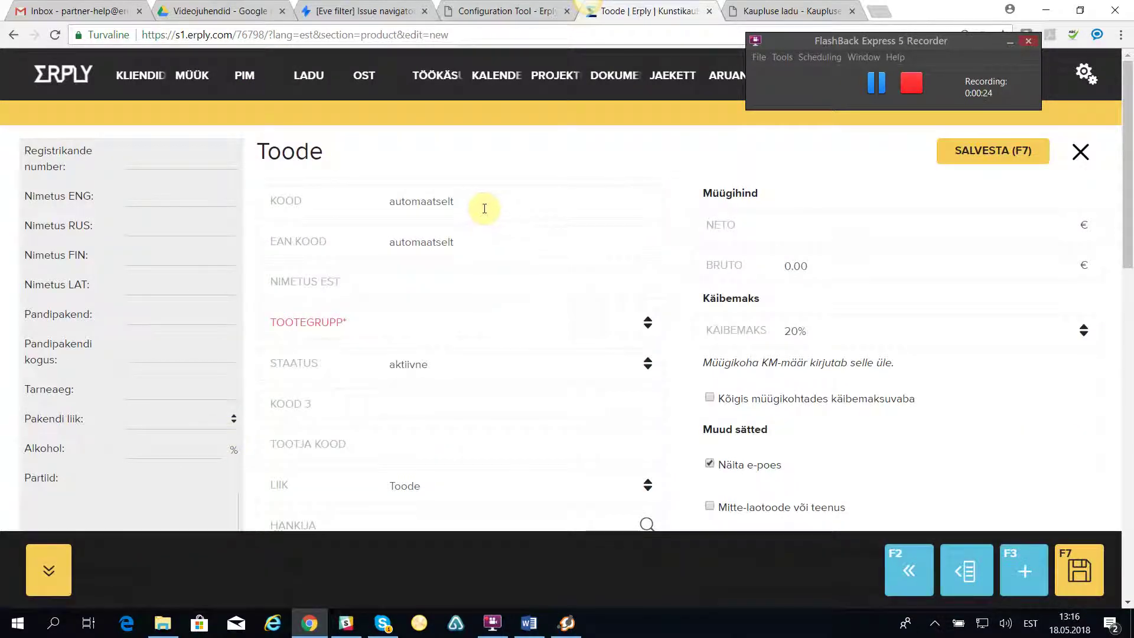
pyautogui.moveTo(480, 203); pyautogui.dragTo(378, 203)
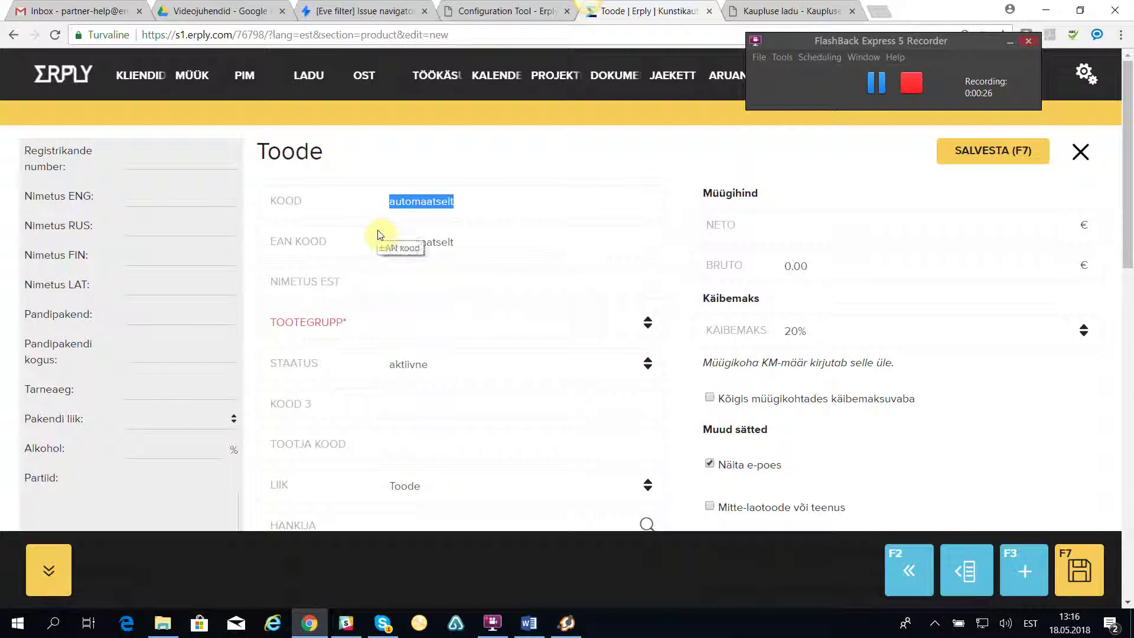
pyautogui.write('KK20')
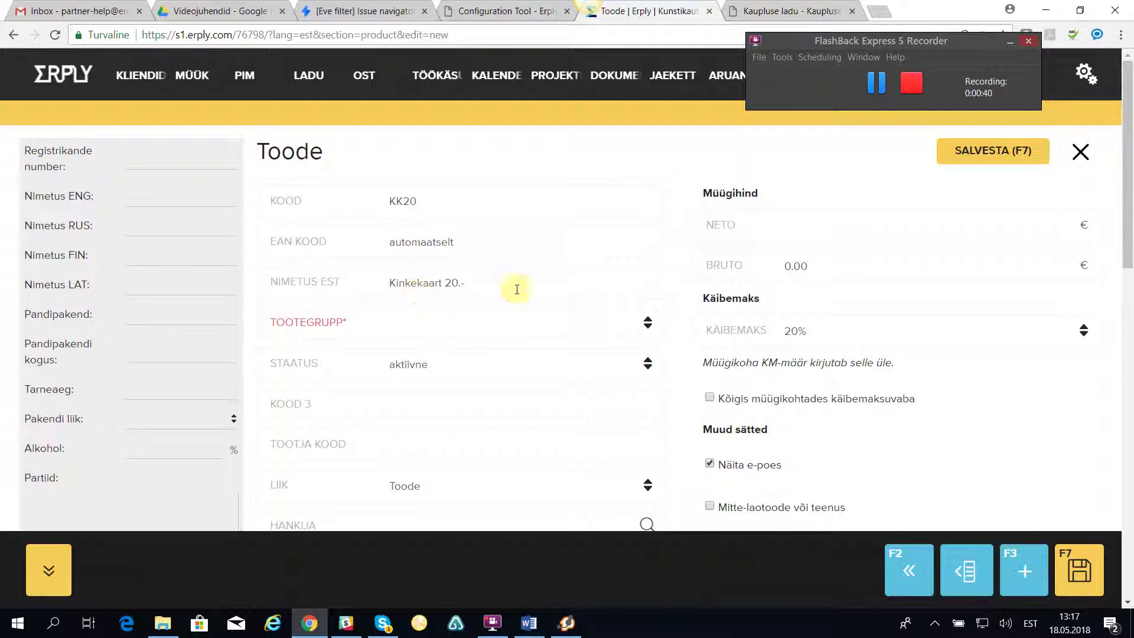
# Assign the new product to the Kinkekaardid product group.
pyautogui.click(654, 326)
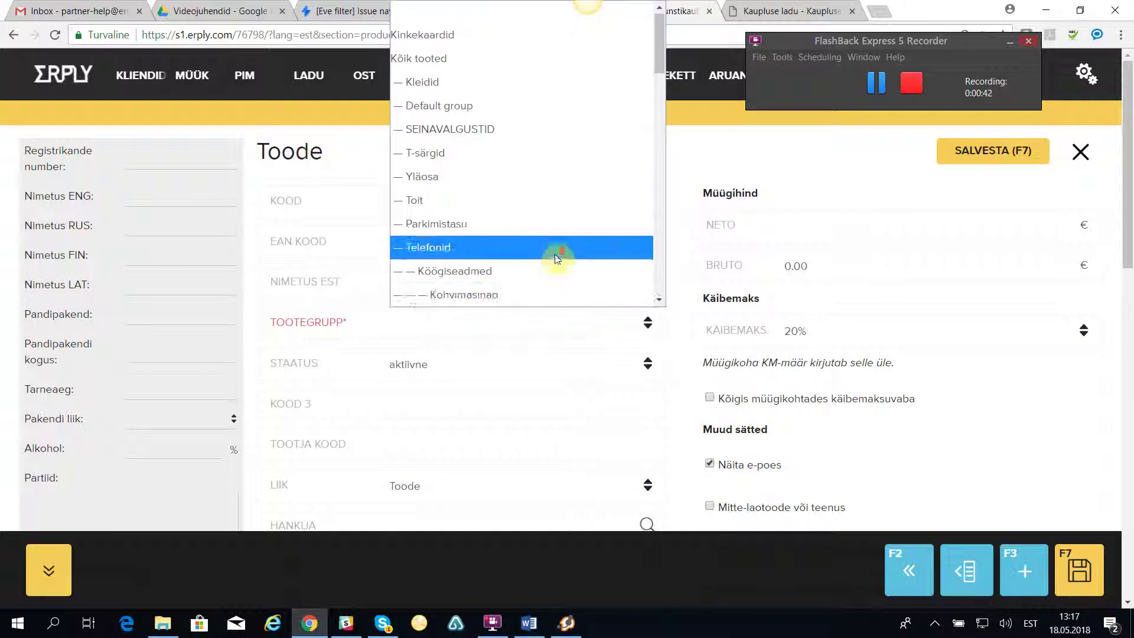
pyautogui.scroll(-6, 559, 253)
pyautogui.moveTo(661, 108); pyautogui.dragTo(661, 260)
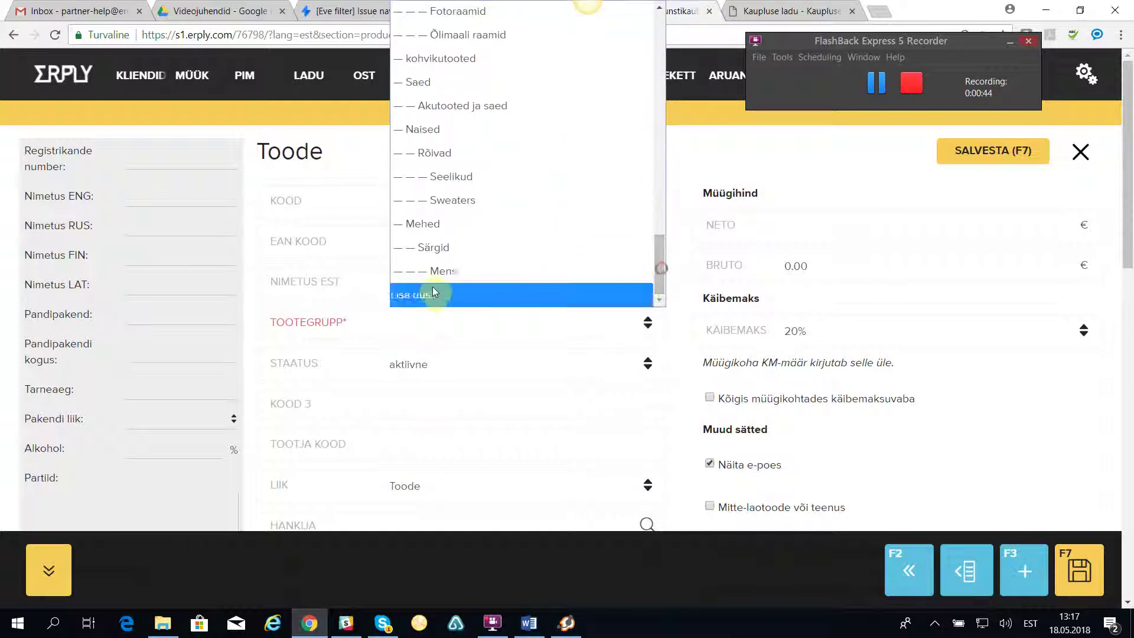
pyautogui.scroll(5, 514, 136)
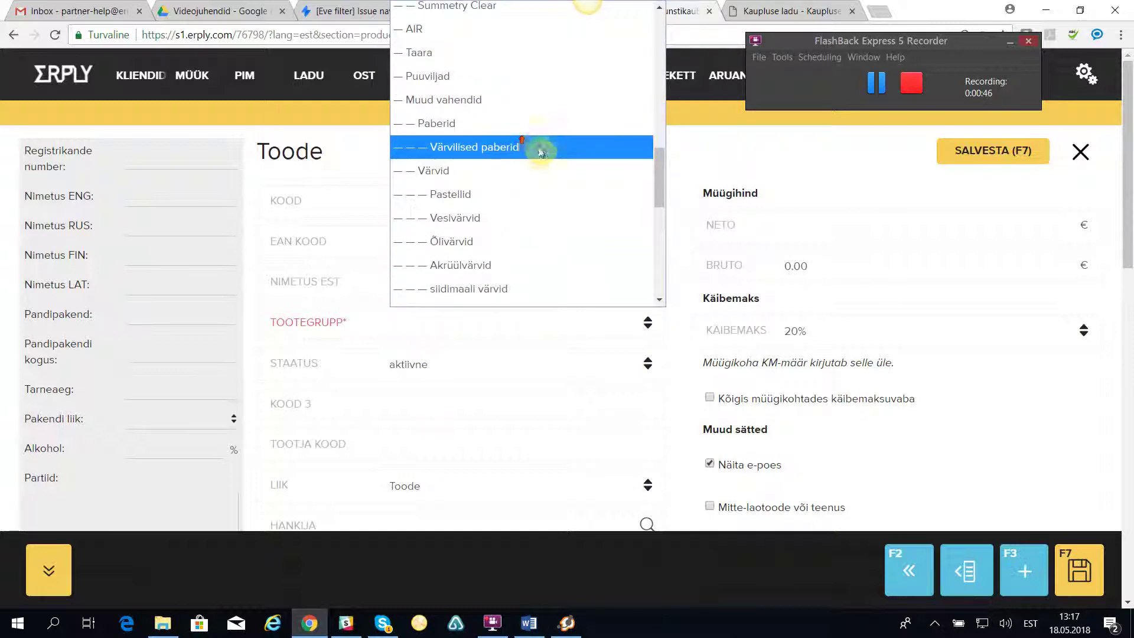
pyautogui.scroll(5, 550, 153)
pyautogui.scroll(5, 549, 201)
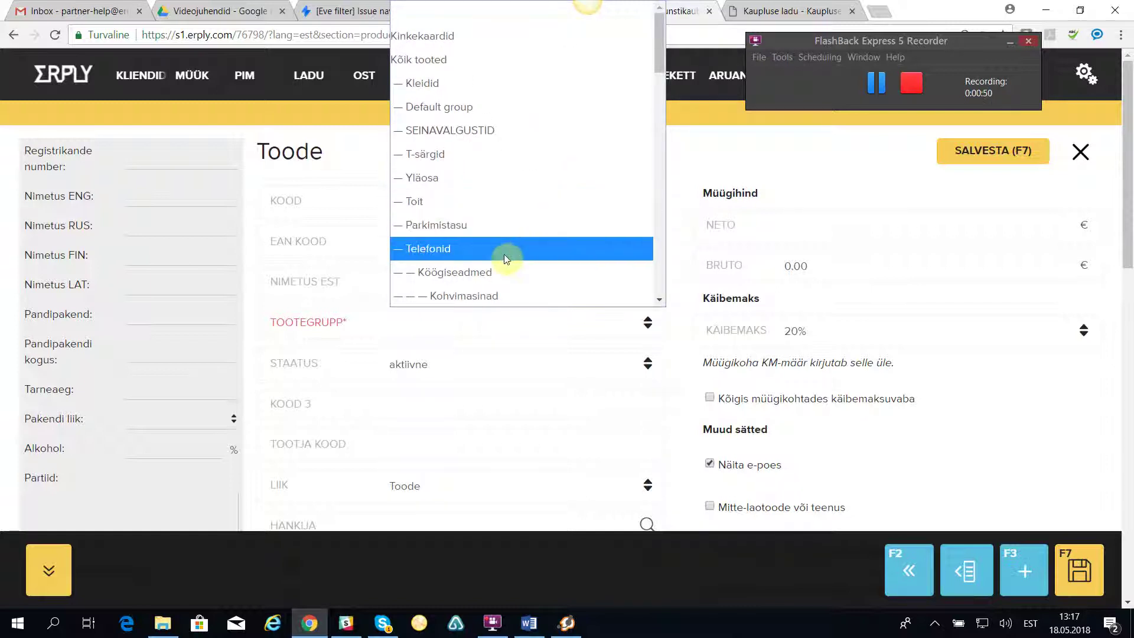
pyautogui.click(466, 35)
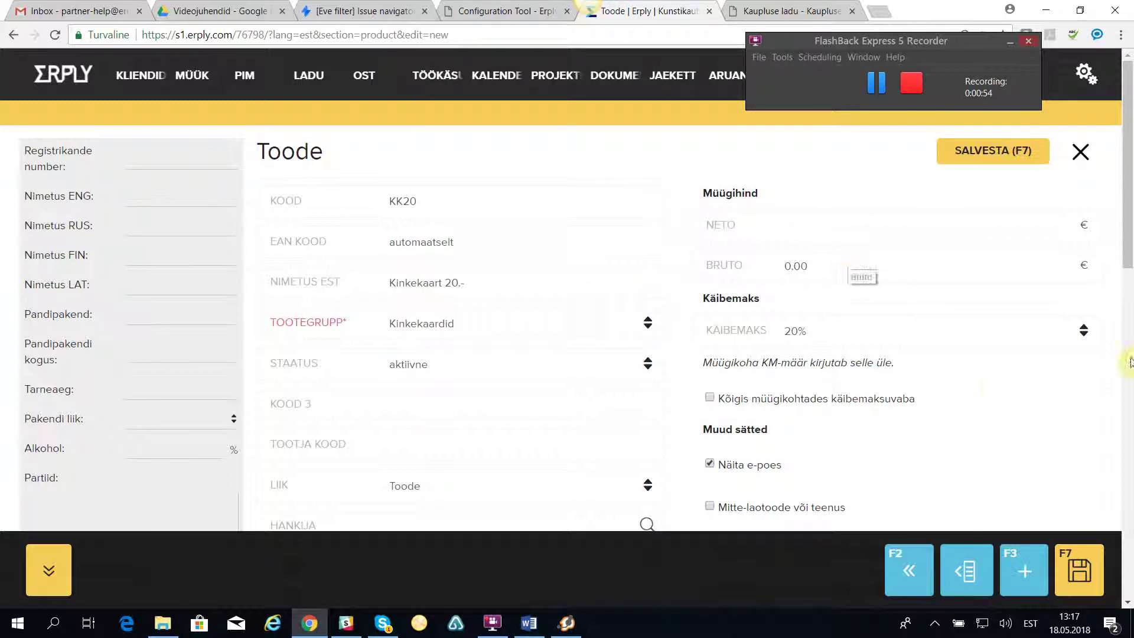
# Set the KK20 VAT rate to 0% and net price to 20, giving gross price 20.00.
pyautogui.click(1083, 330)
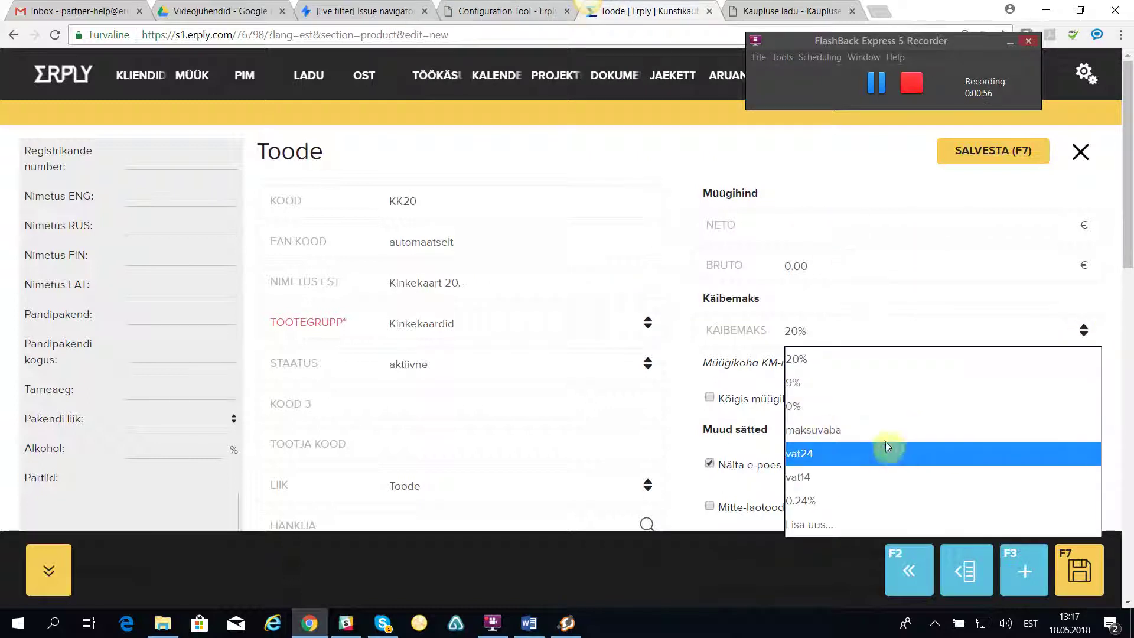
pyautogui.click(805, 408)
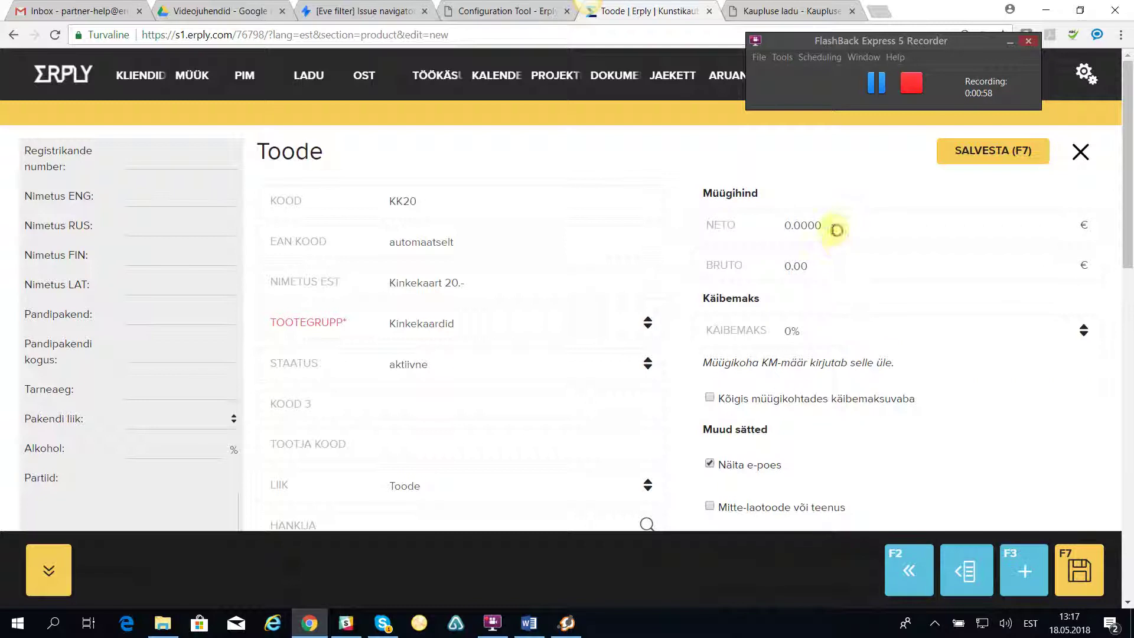
pyautogui.click(738, 227)
pyautogui.write('2')
pyautogui.press('Tab')
pyautogui.click(699, 150)
pyautogui.scroll(-3, 856, 411)
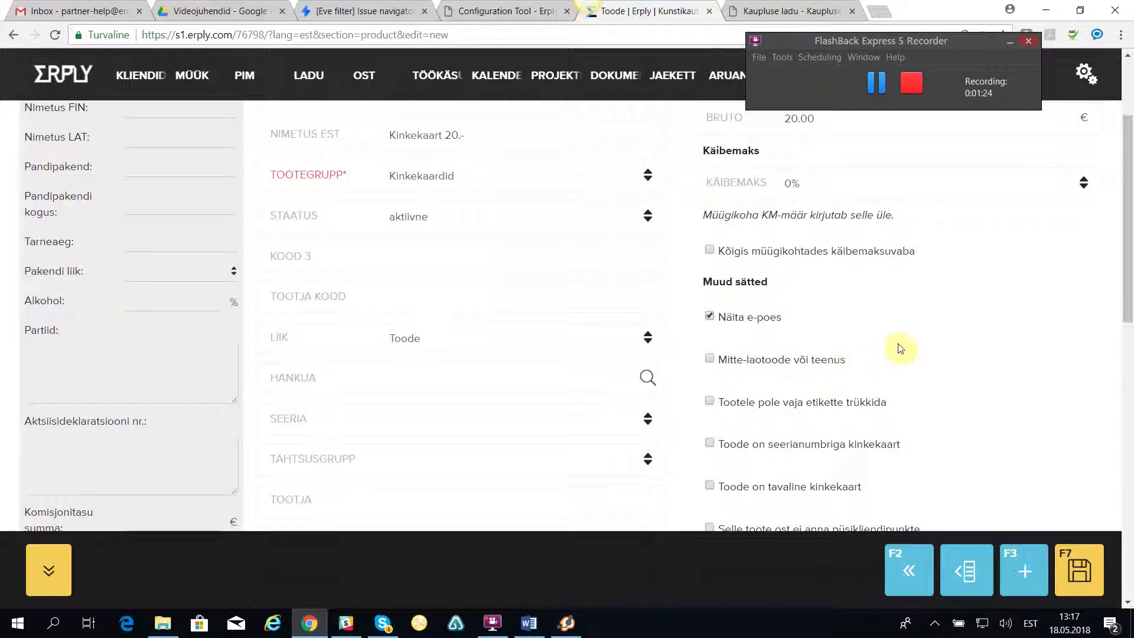
pyautogui.scroll(-1, 1004, 431)
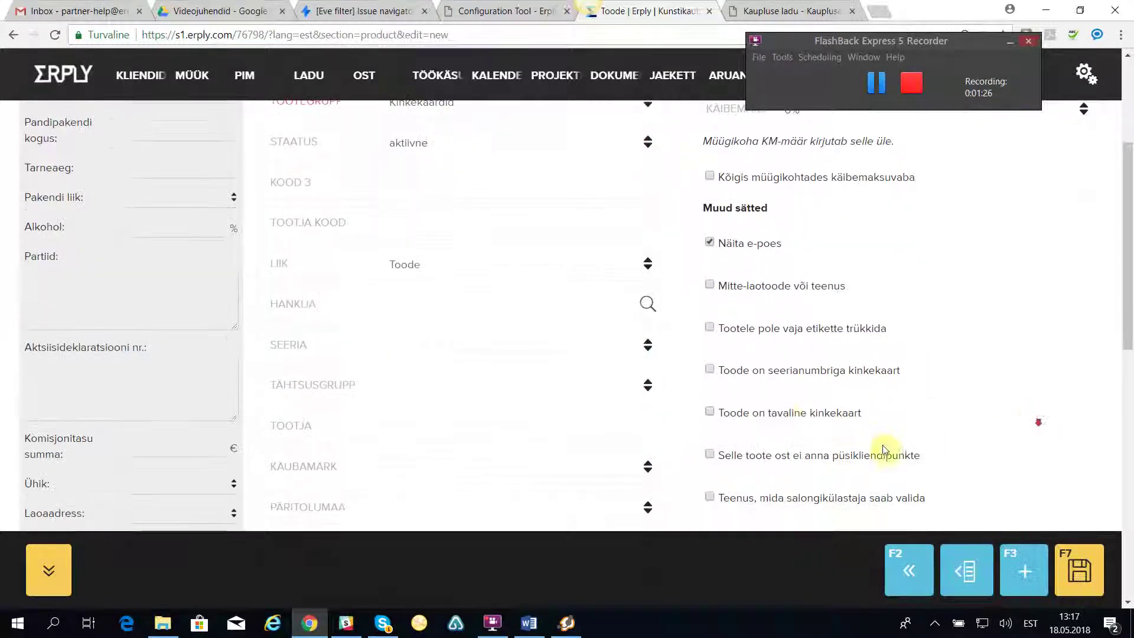
pyautogui.click(709, 369)
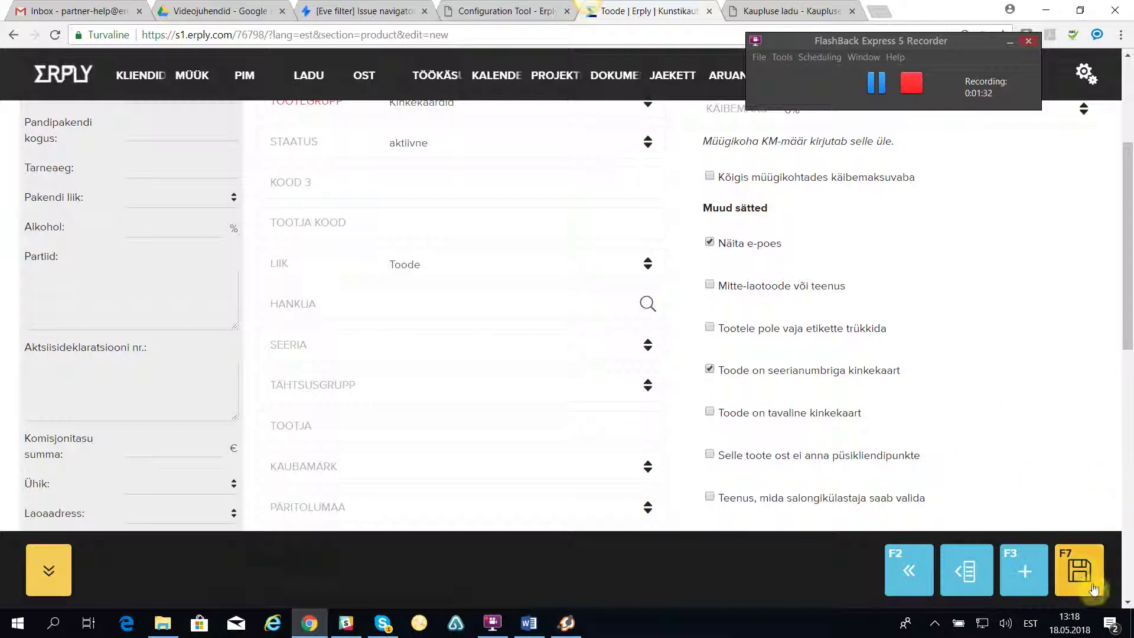
pyautogui.click(1084, 567)
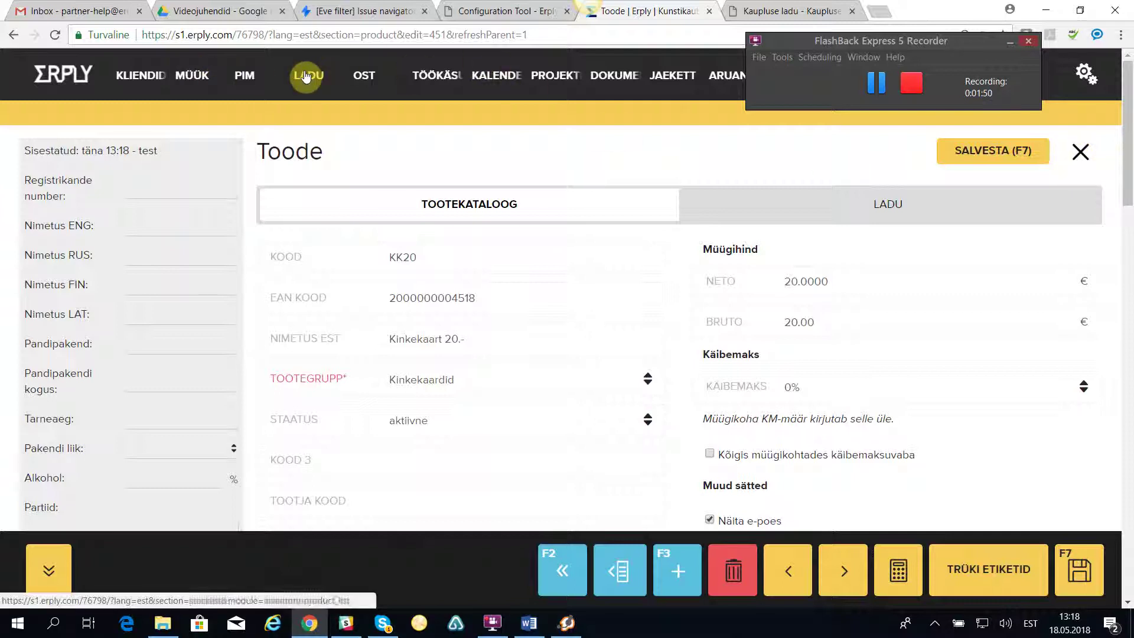
pyautogui.moveTo(309, 76)
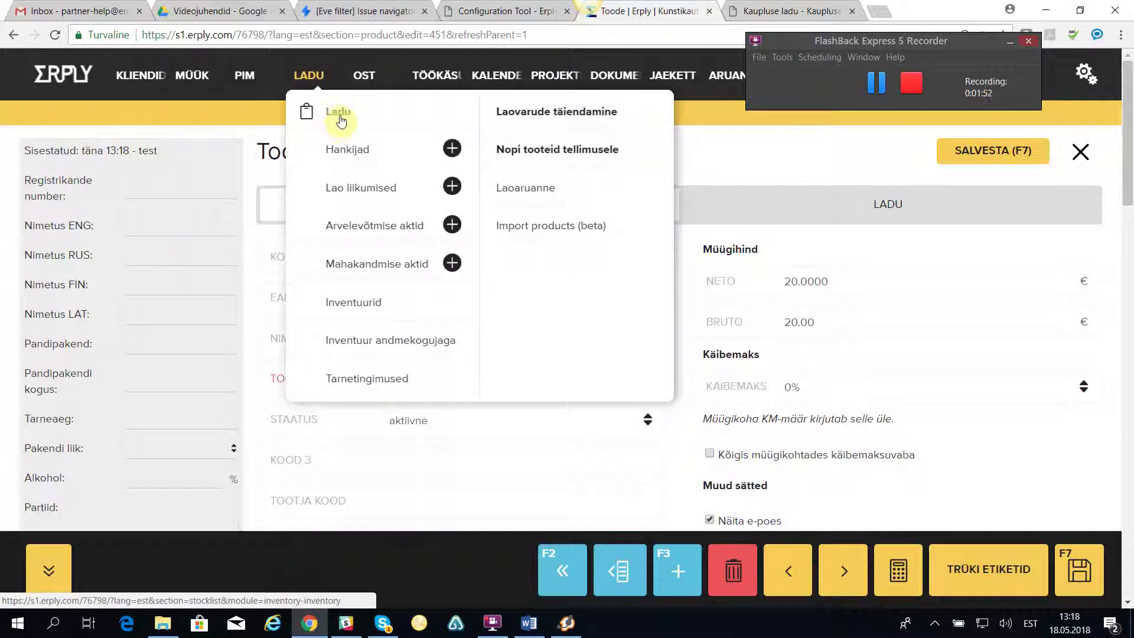
# Start a new Arvelevõtmise akt and put Kinkekaart 20.- on its first row.
pyautogui.click(367, 226)
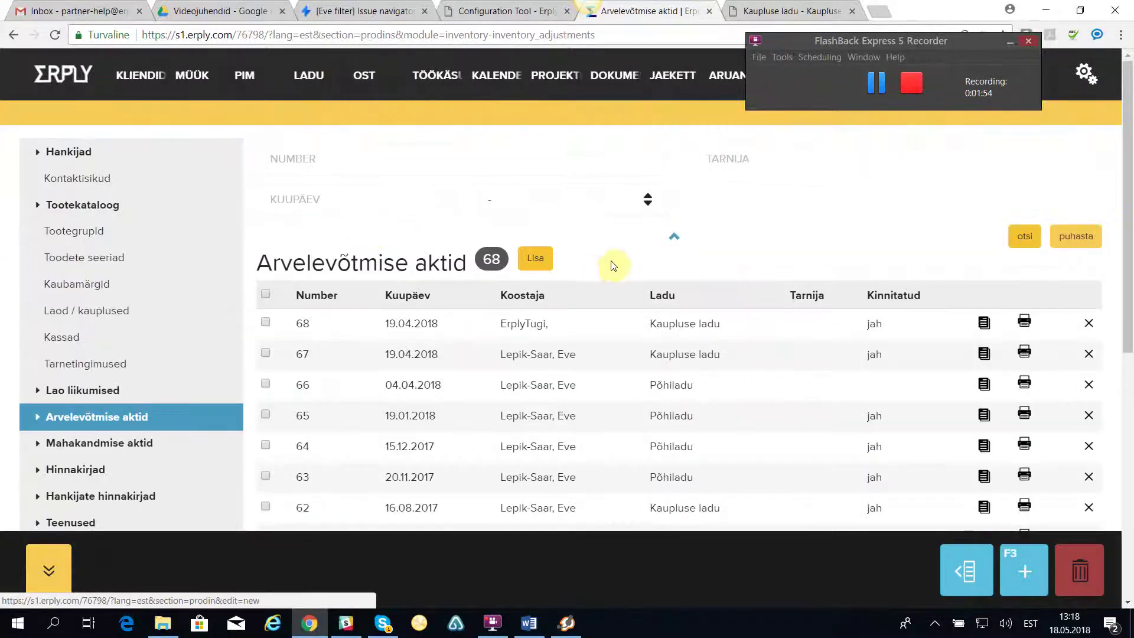
pyautogui.click(535, 258)
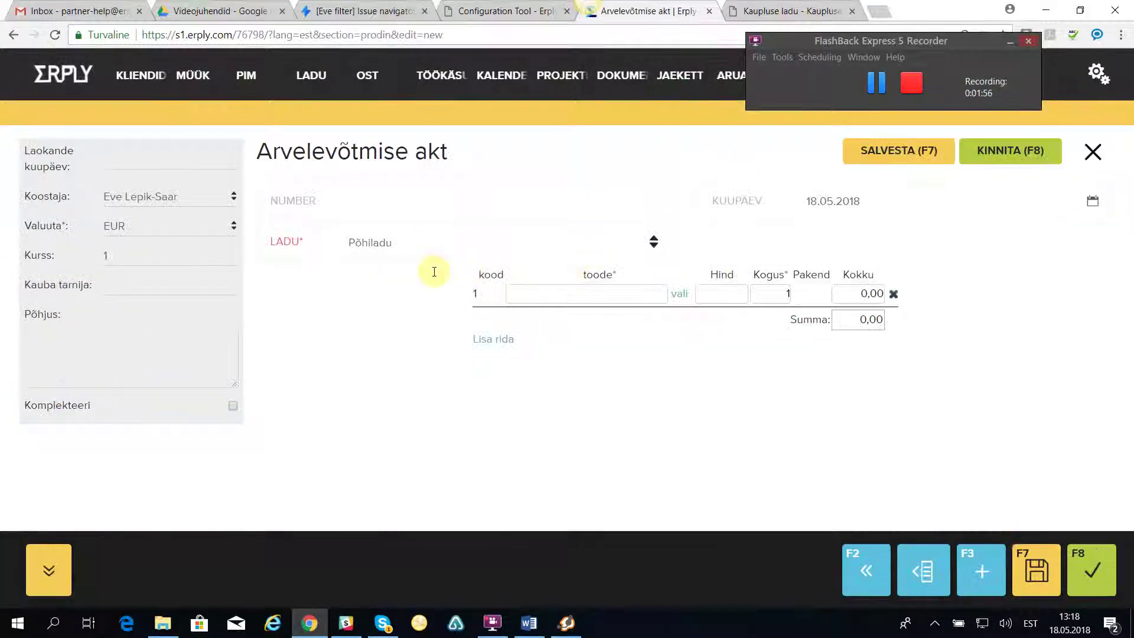
pyautogui.click(676, 295)
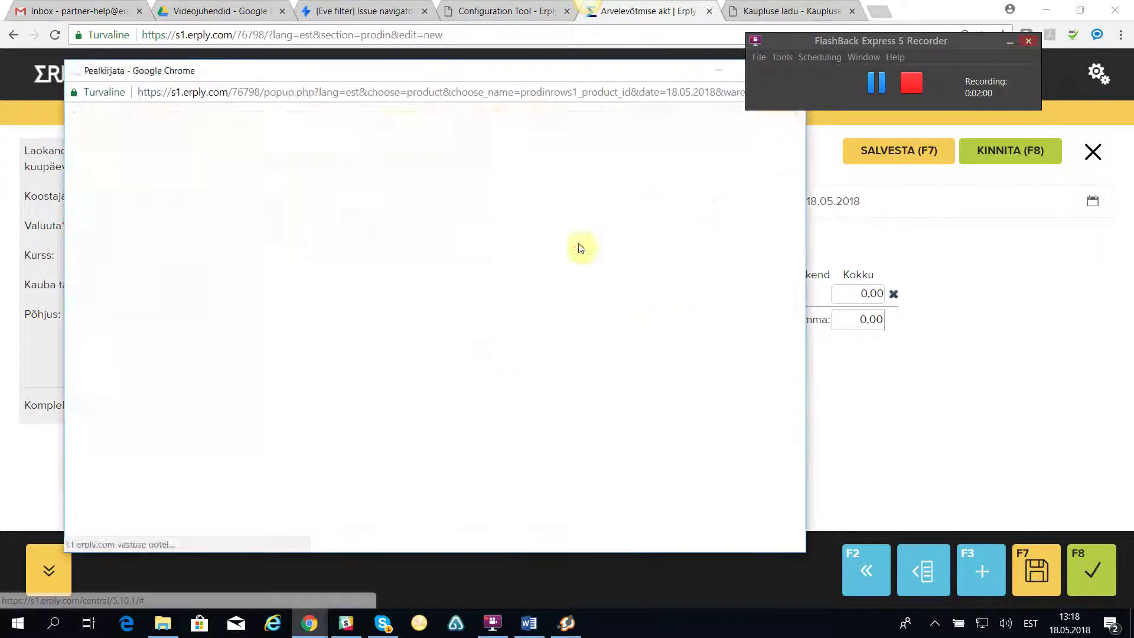
pyautogui.write('kinke')
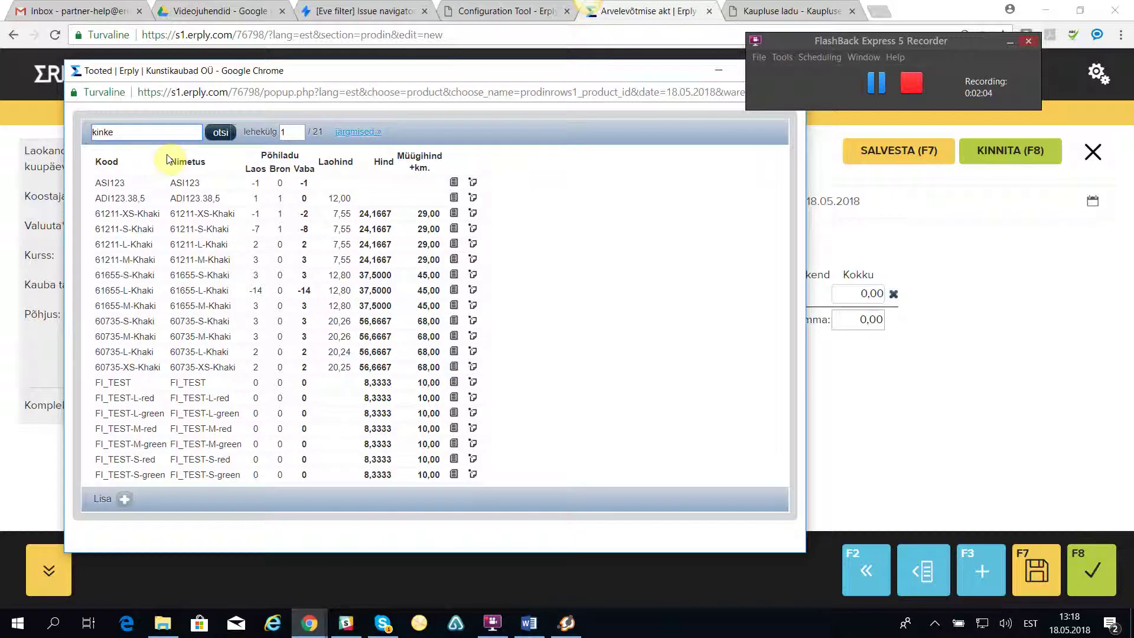
pyautogui.click(218, 133)
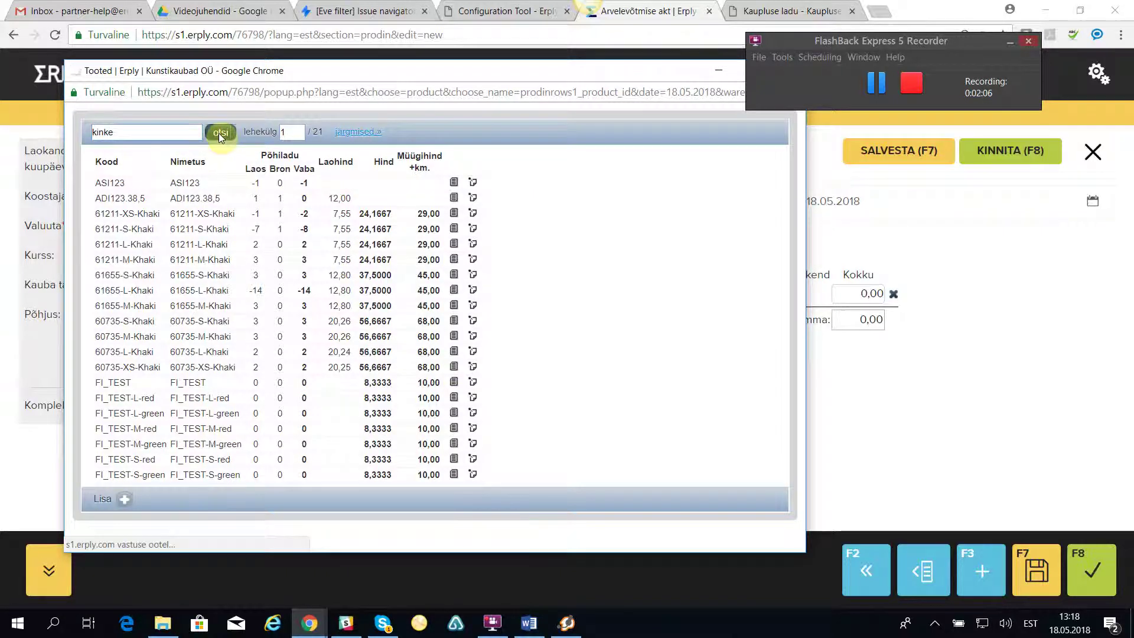
pyautogui.click(140, 183)
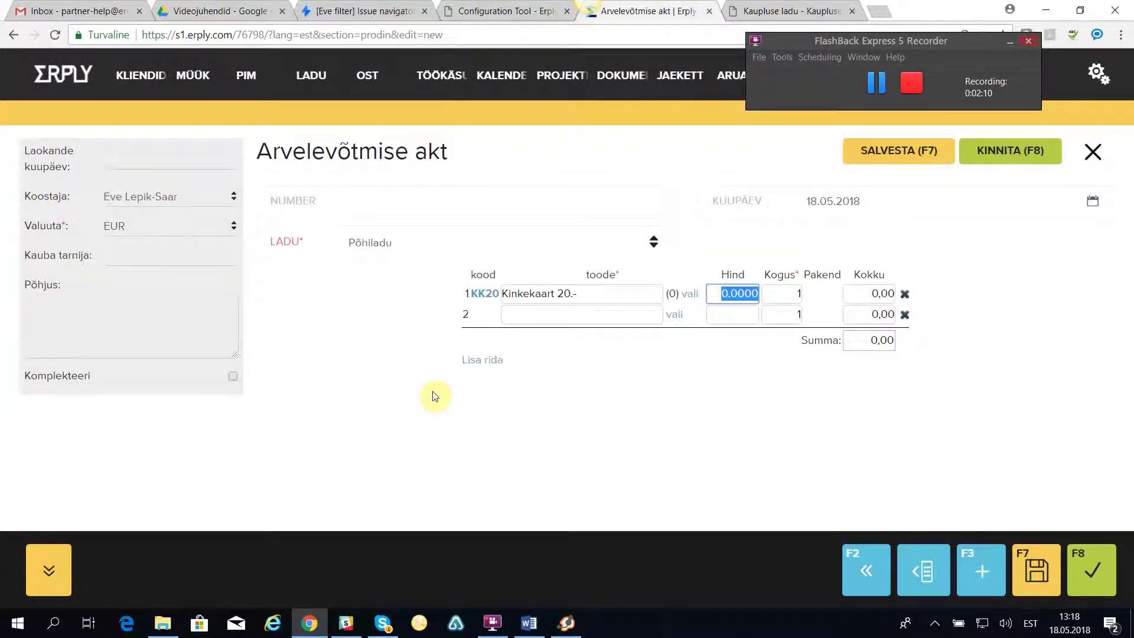
pyautogui.write('20')
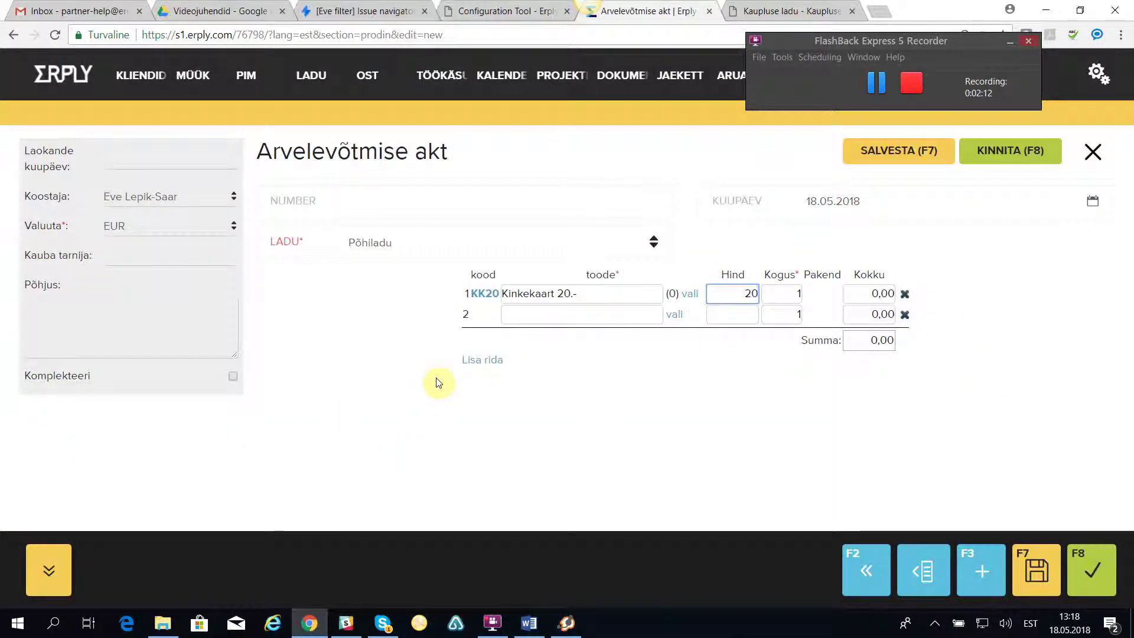
# Set the KK20 quantity to 10 and confirm the intake document totalling 200,00.
pyautogui.click(790, 294)
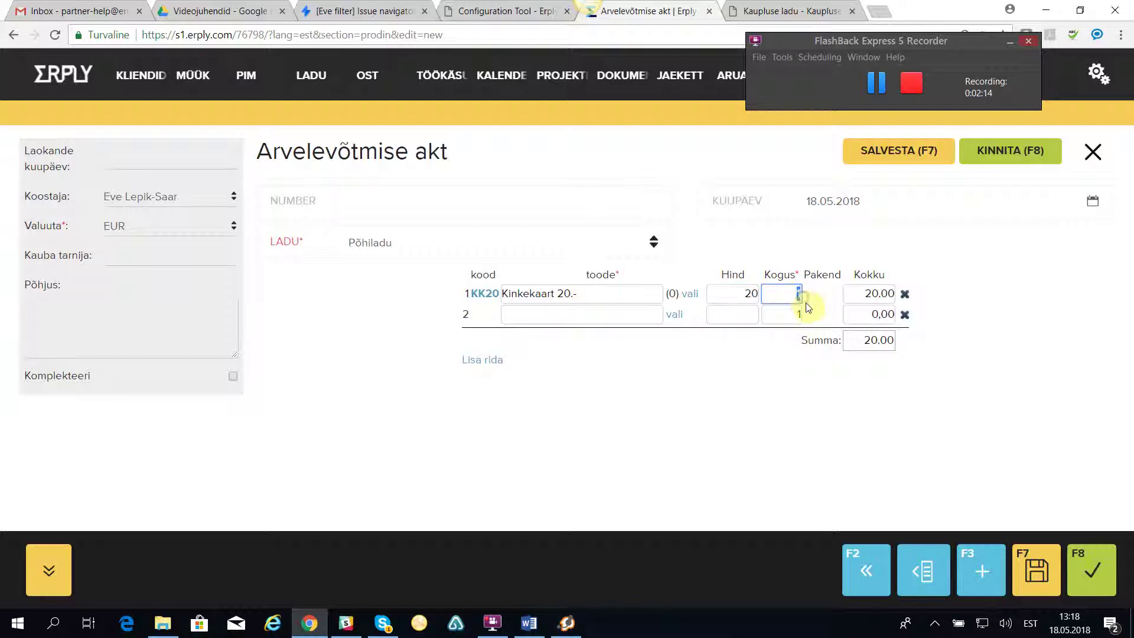
pyautogui.write('10')
pyautogui.click(888, 460)
pyautogui.click(1006, 153)
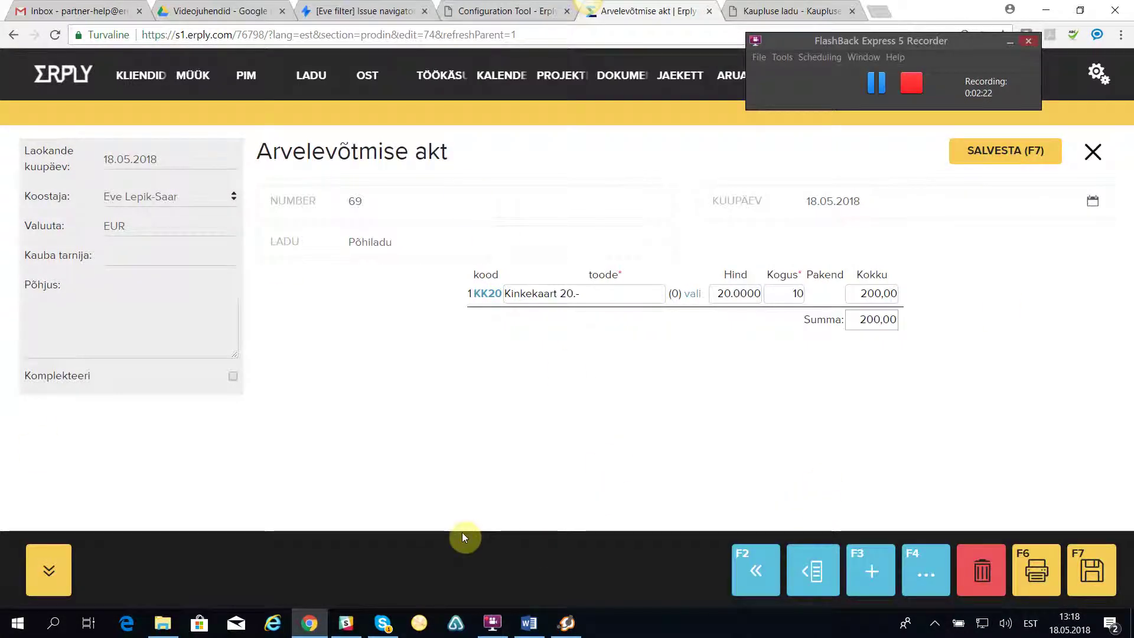
pyautogui.click(781, 11)
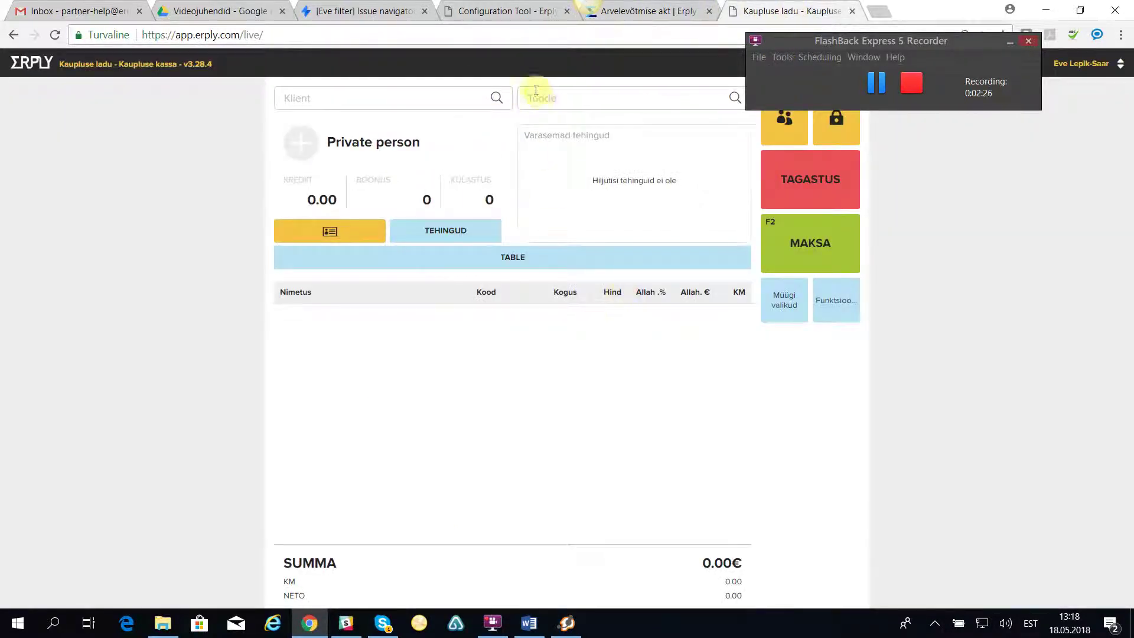
# Add the KK20 gift card to the POS sale with its serial number saved, totalling 20.00€.
pyautogui.click(551, 96)
pyautogui.press('Return')
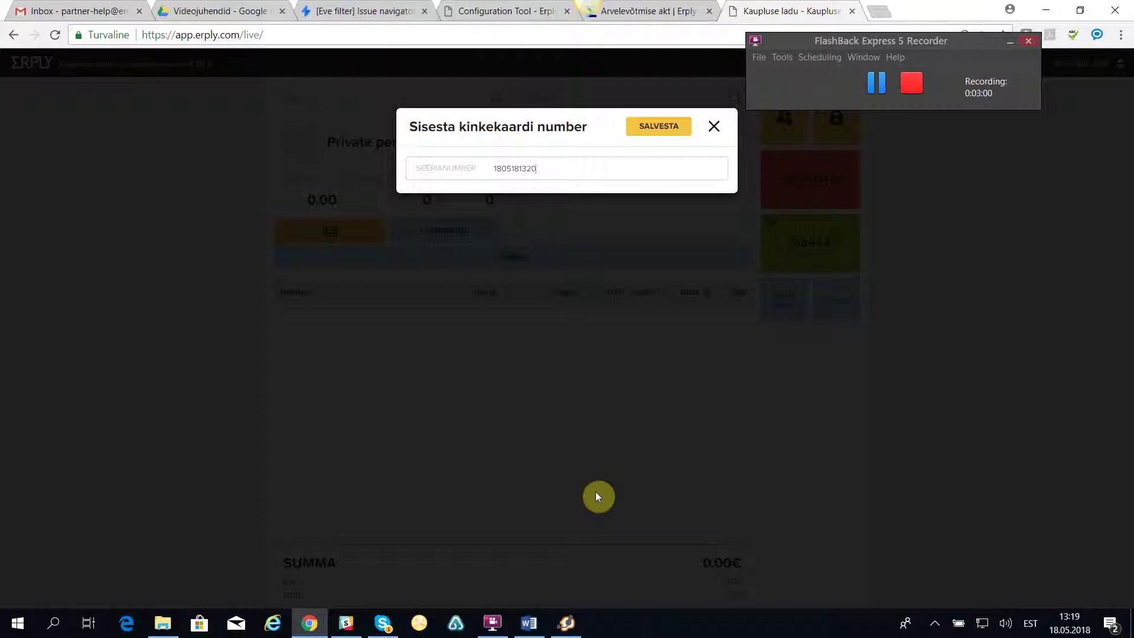
pyautogui.moveTo(544, 172); pyautogui.dragTo(487, 175)
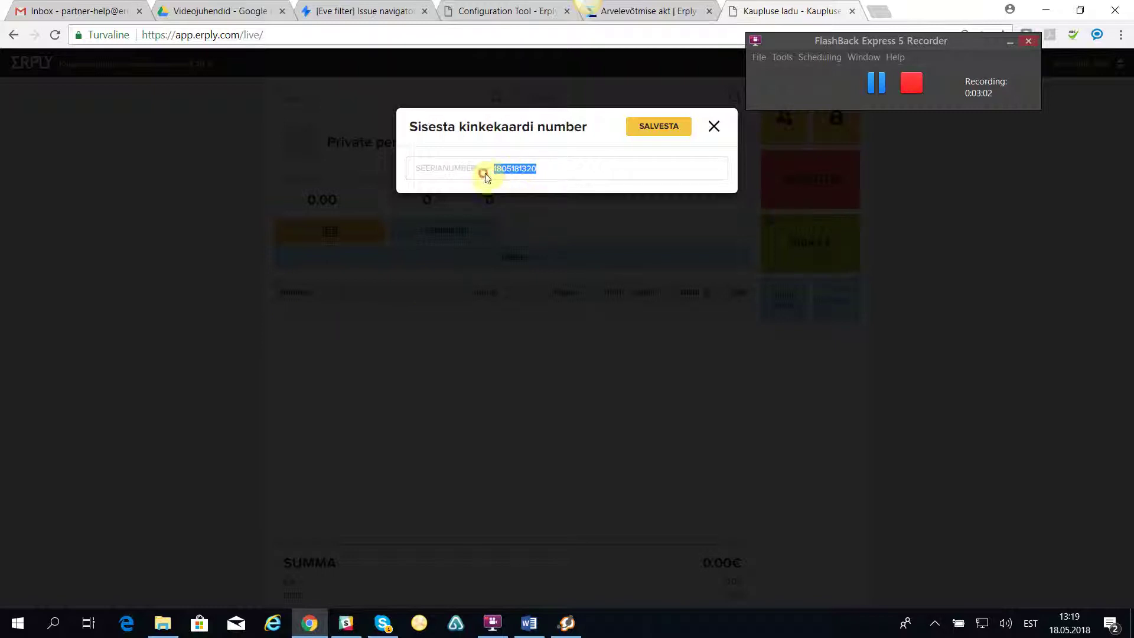
pyautogui.click(665, 124)
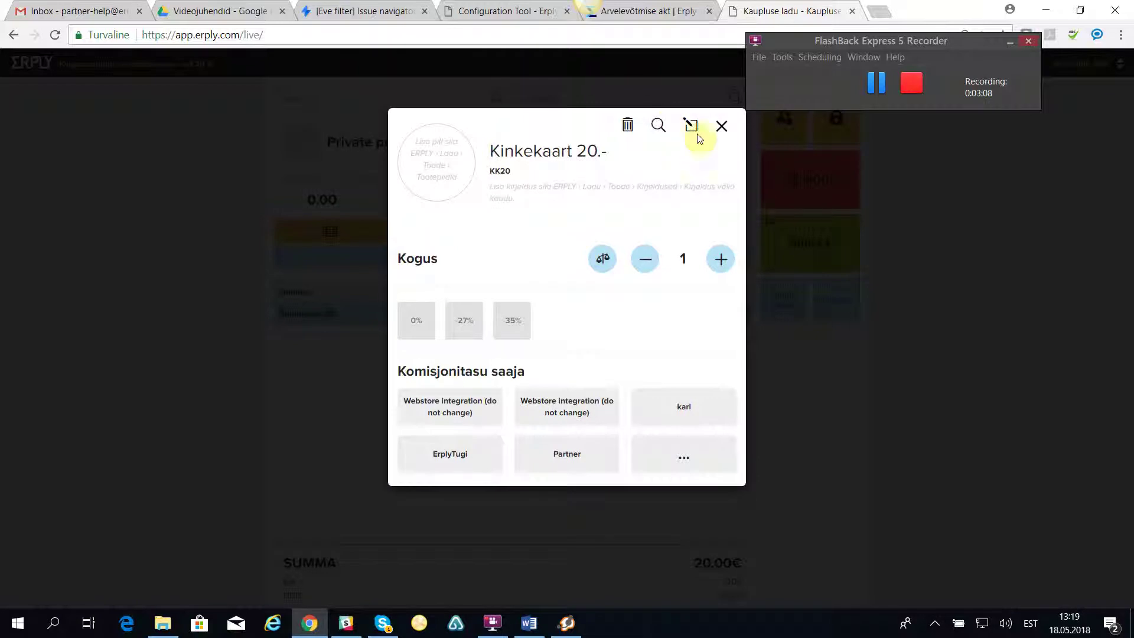
pyautogui.click(723, 125)
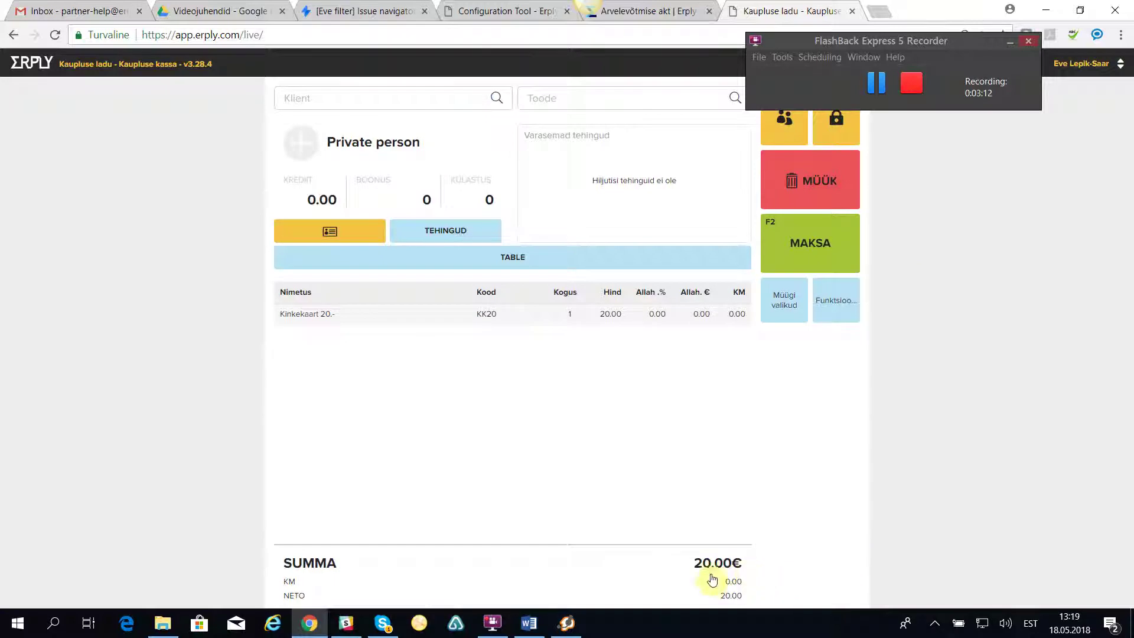
# Pay the 20.00€ in full cash with Prindi arve turned off, cancelling the printout save.
pyautogui.click(815, 244)
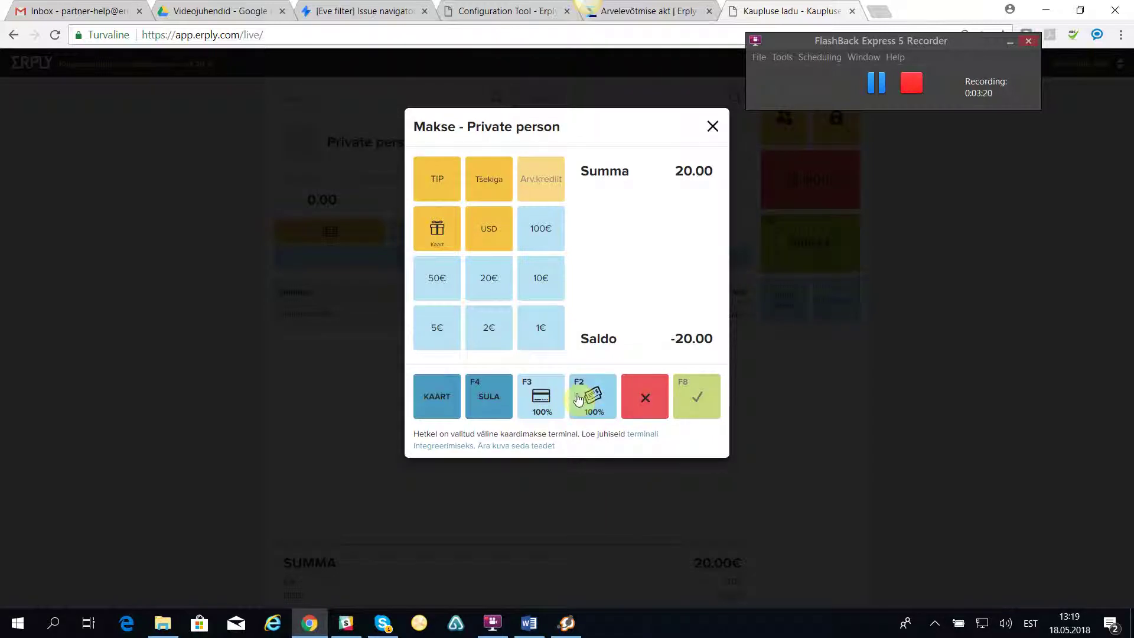
pyautogui.click(592, 400)
pyautogui.click(700, 390)
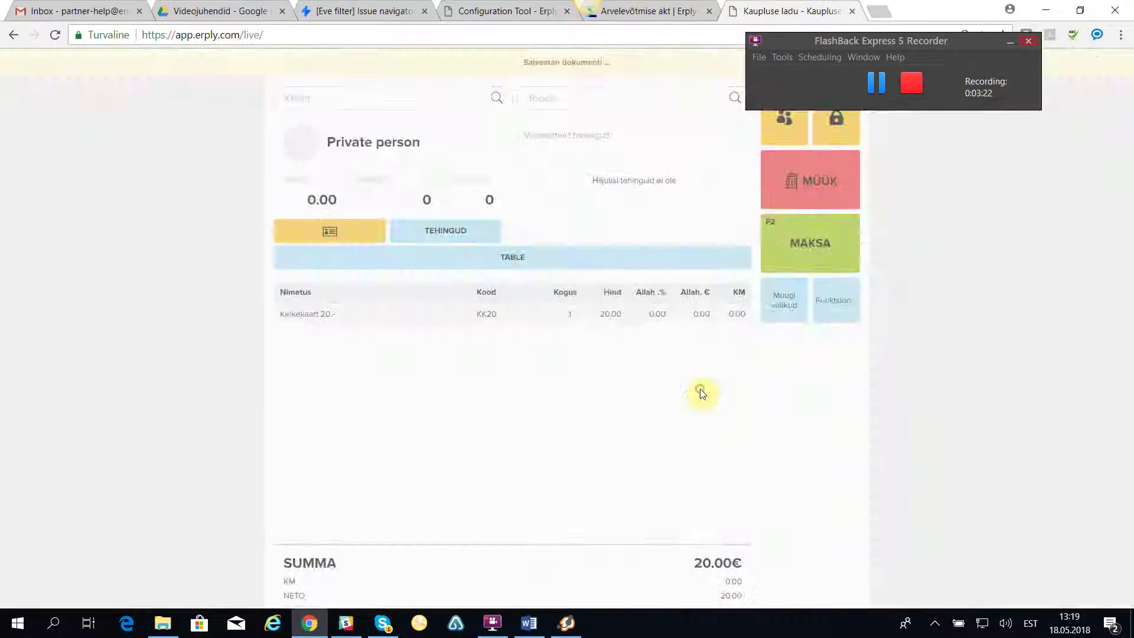
pyautogui.click(464, 187)
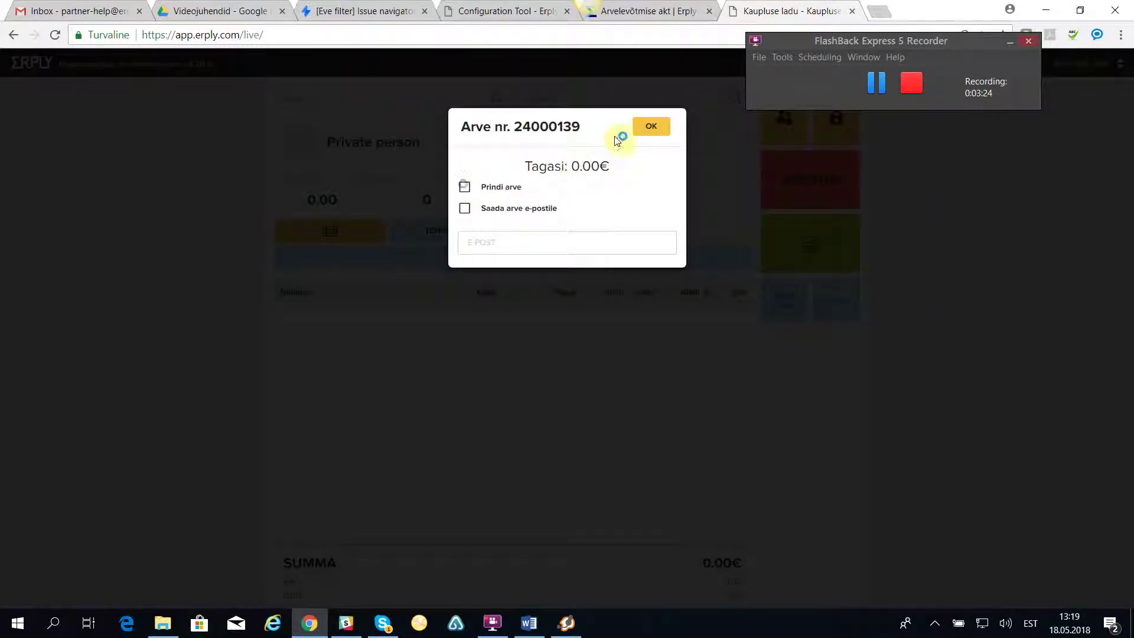
pyautogui.click(652, 127)
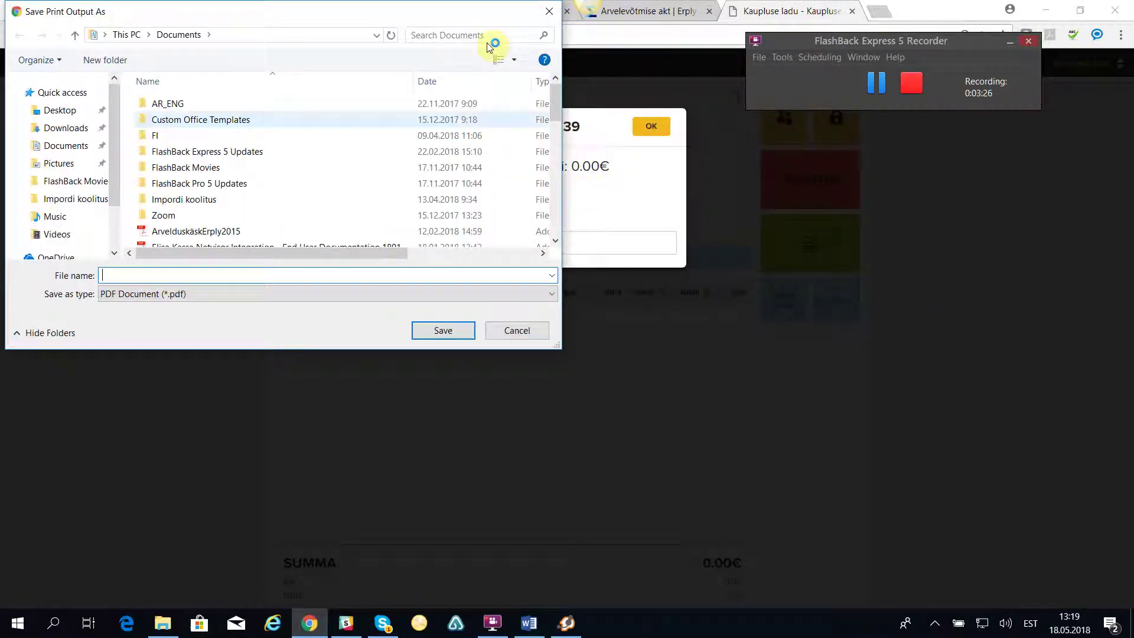
pyautogui.moveTo(413, 10); pyautogui.dragTo(417, 46)
pyautogui.click(554, 47)
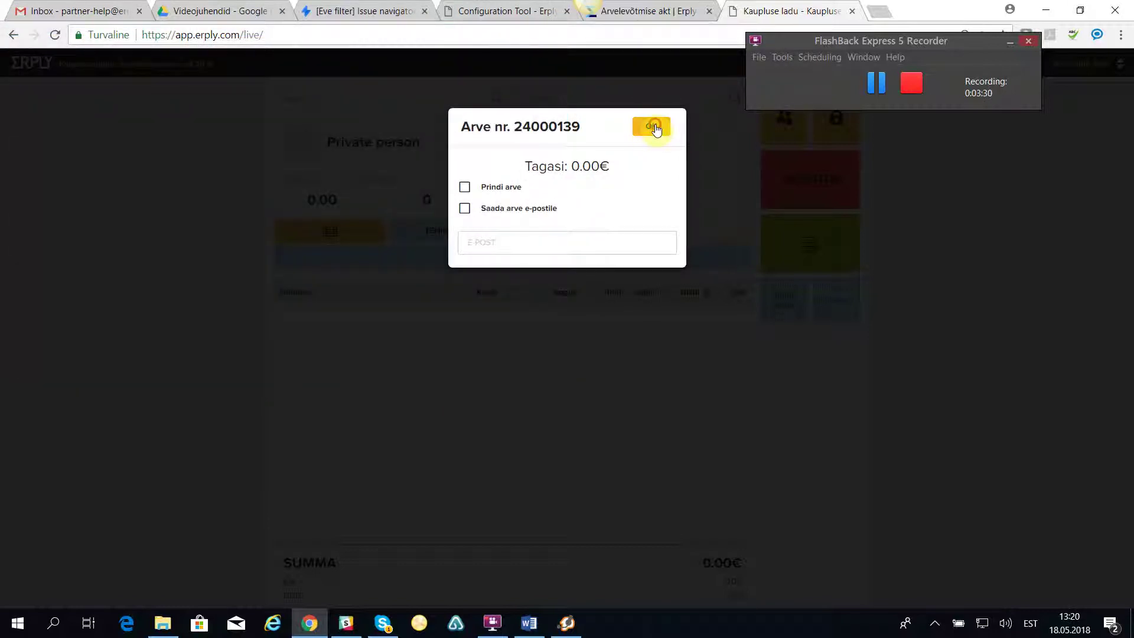
pyautogui.click(652, 127)
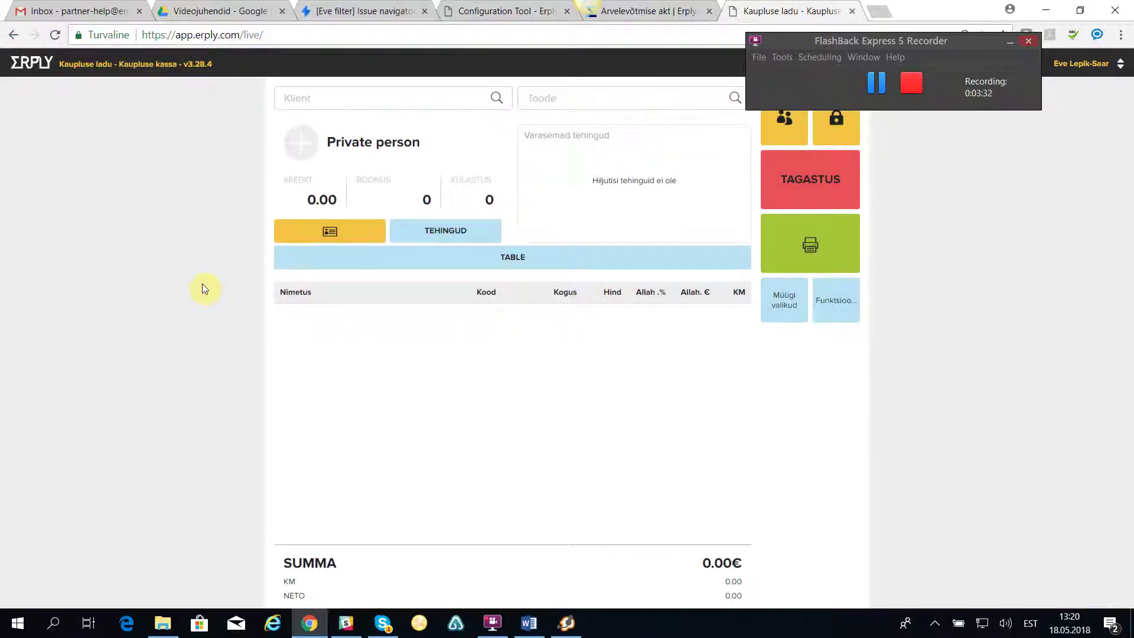
# In back office LADU > Ladu > Kinkekaardid, open the sold card's record showing balance 20.00.
pyautogui.click(649, 12)
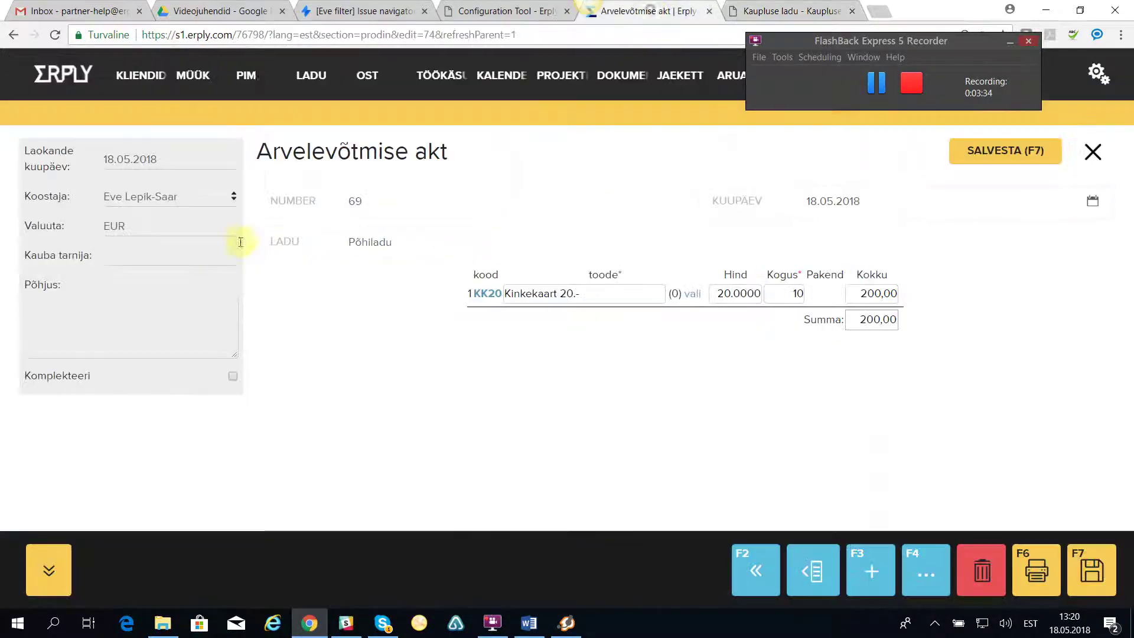
pyautogui.moveTo(313, 76)
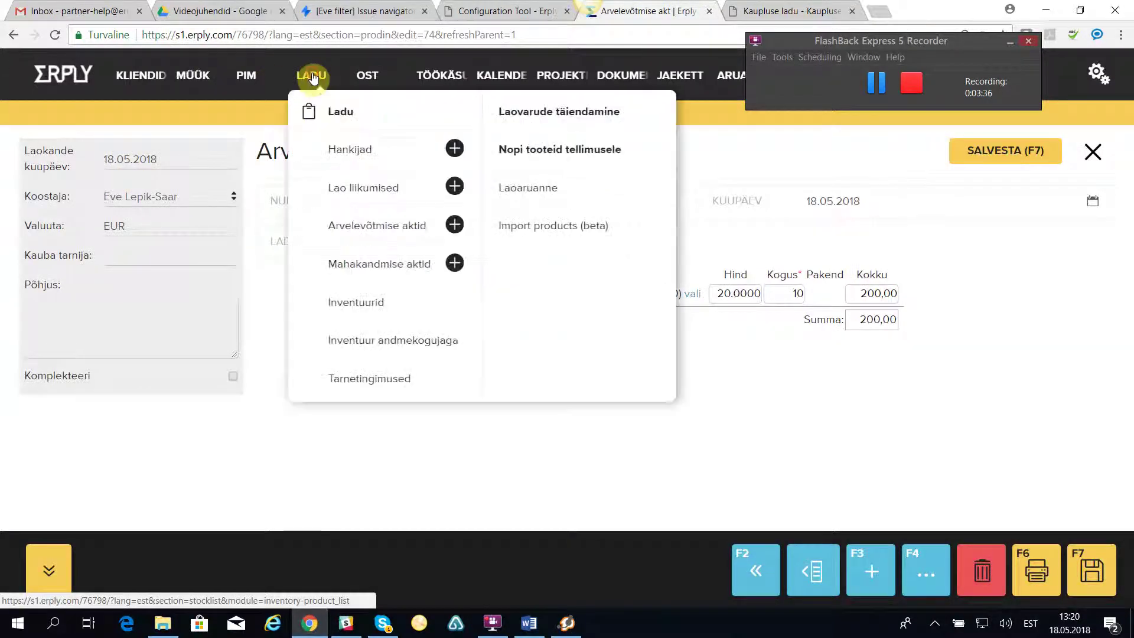
pyautogui.click(341, 115)
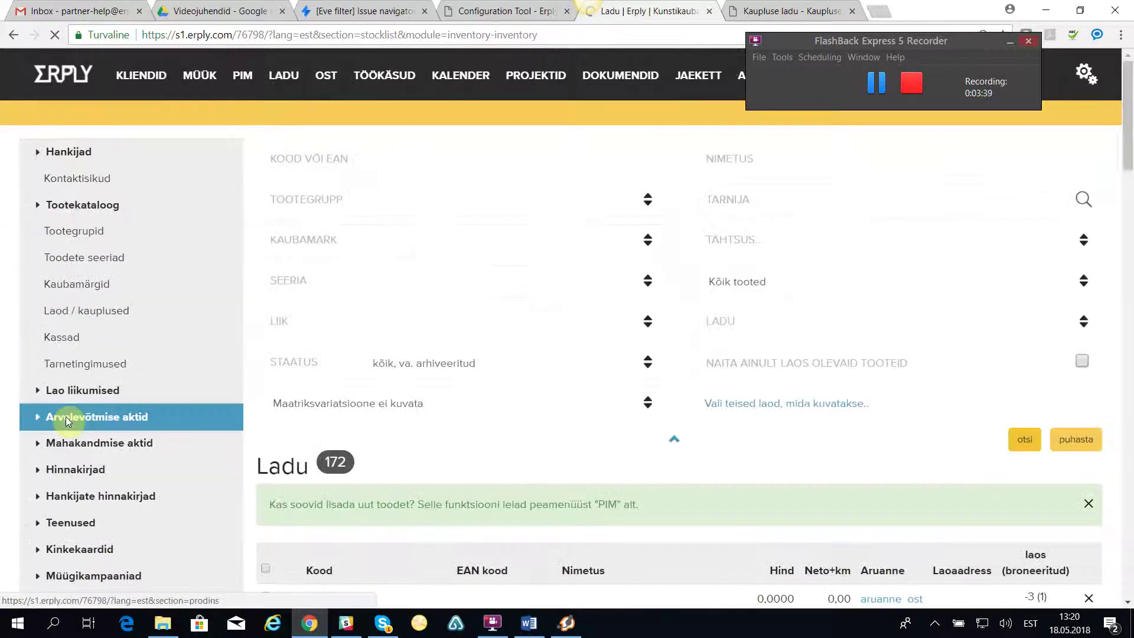
pyautogui.scroll(-3, 88, 437)
pyautogui.click(69, 400)
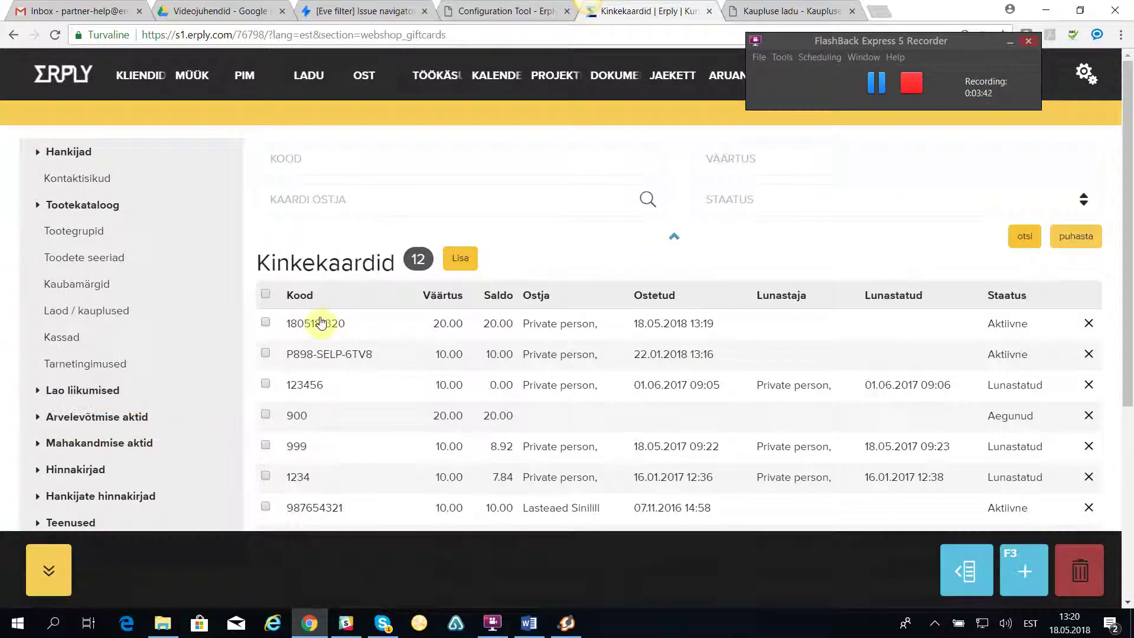
pyautogui.click(311, 328)
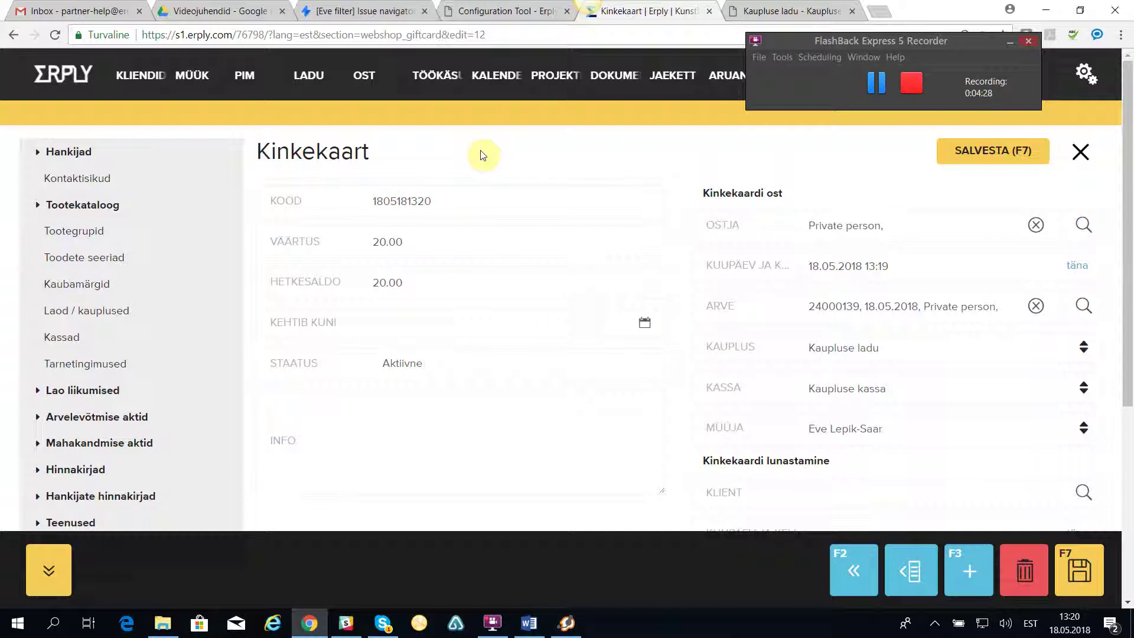
# Ring up one KAMAjaKILU item at 10.00€ on a new POS sale and open its payment.
pyautogui.click(1080, 152)
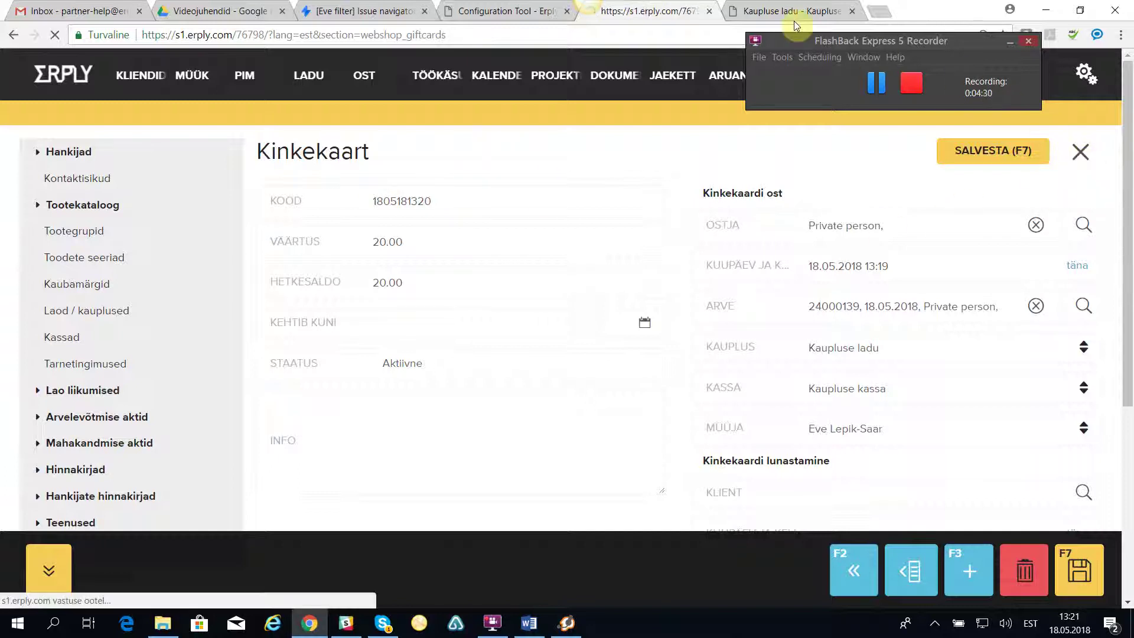
pyautogui.click(792, 11)
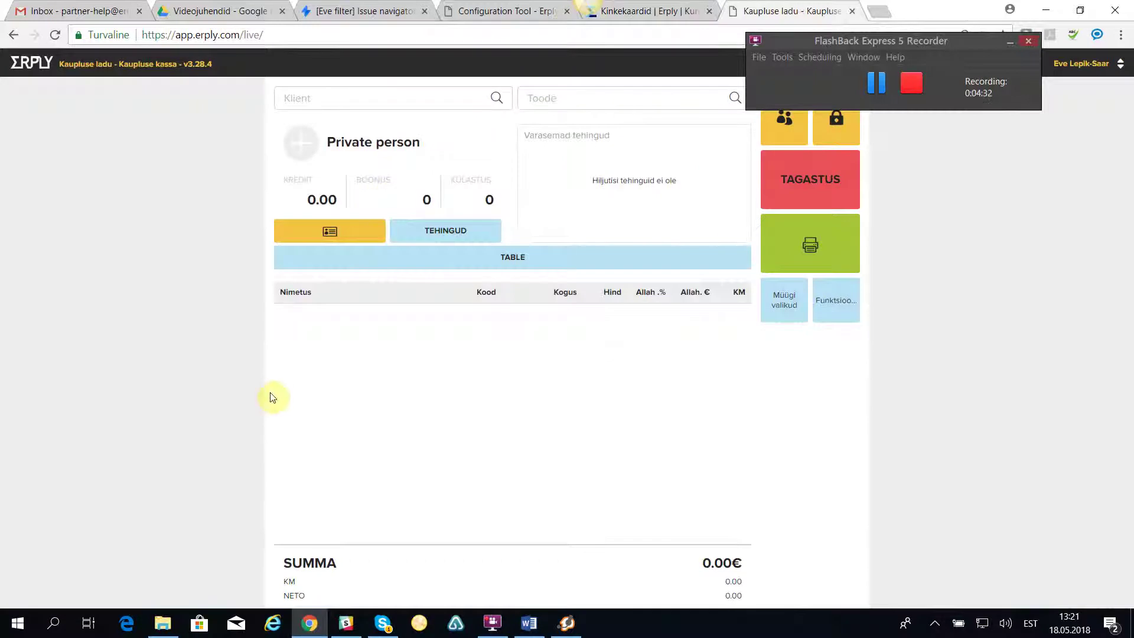
pyautogui.click(535, 96)
pyautogui.scroll(-10, 590, 393)
pyautogui.moveTo(742, 265); pyautogui.dragTo(715, 179)
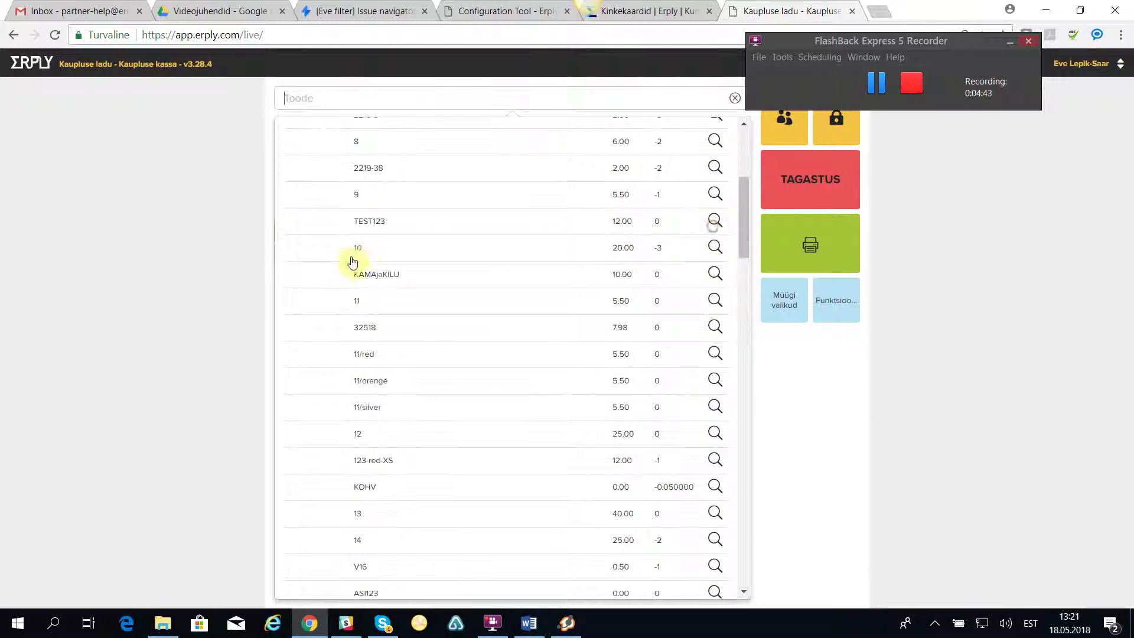
pyautogui.click(379, 279)
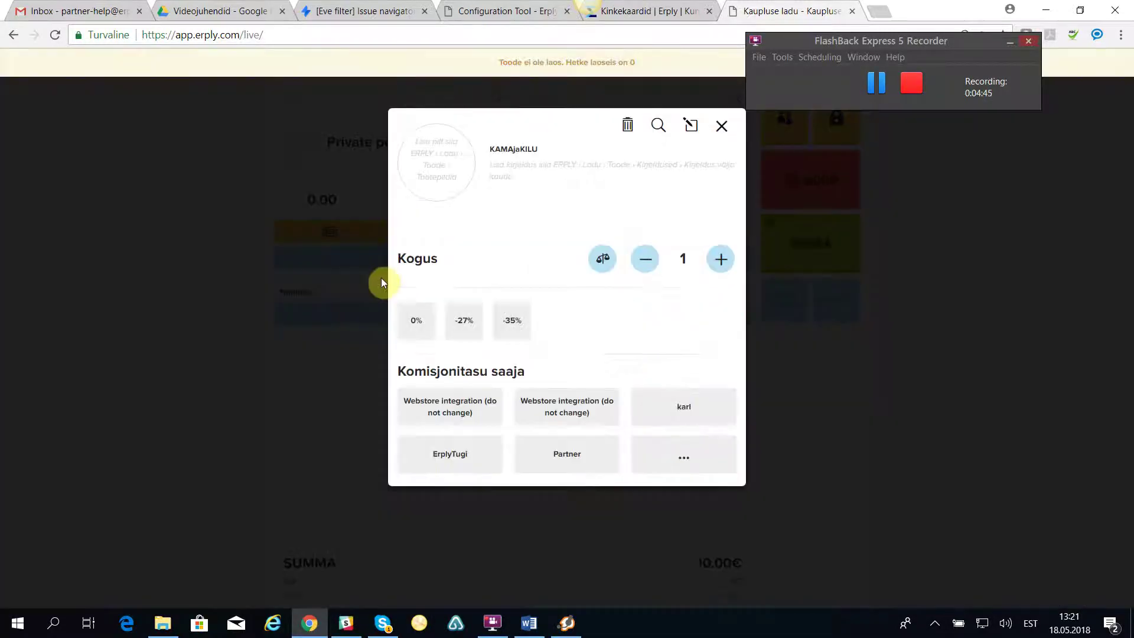
pyautogui.click(721, 126)
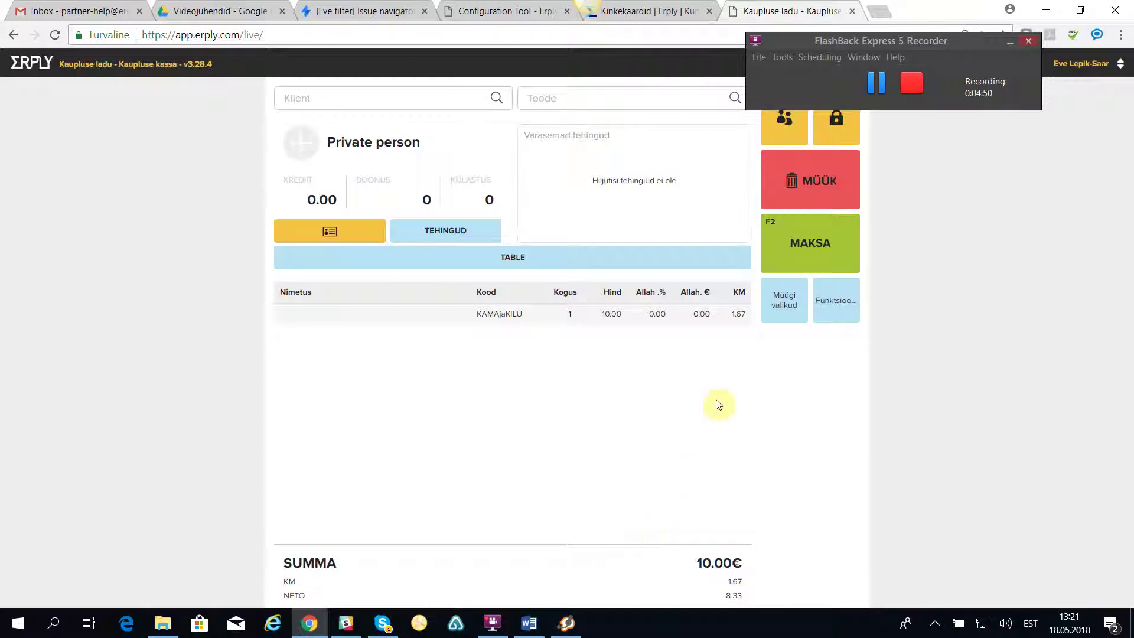
pyautogui.click(793, 248)
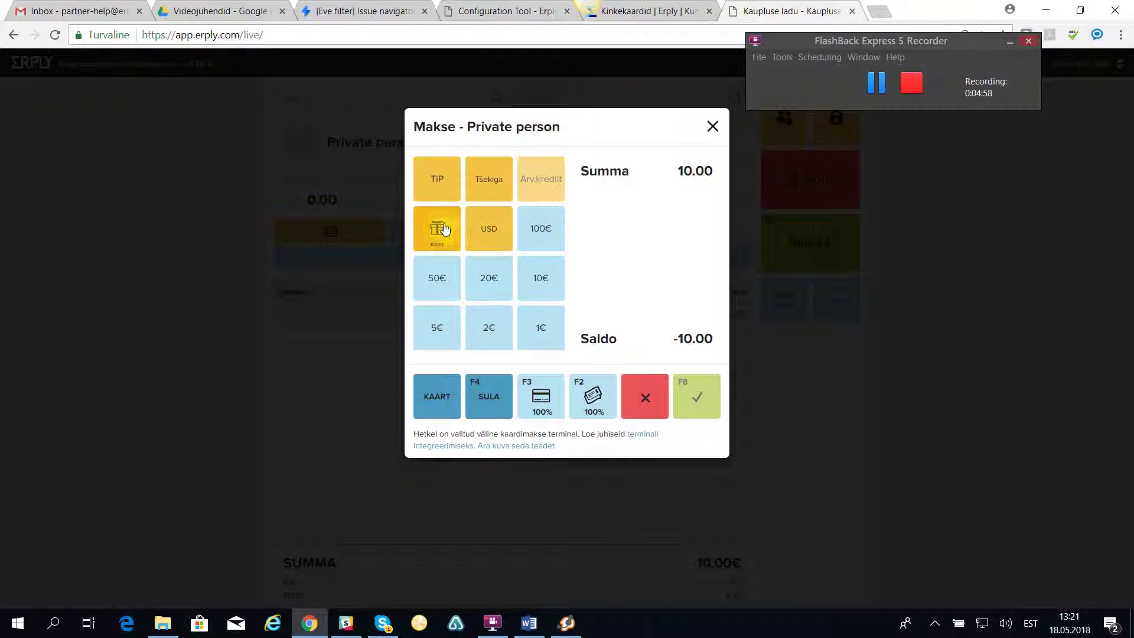
# Apply the serial gift card by pasting its code to cover the 10.00€ and confirm payment.
pyautogui.click(444, 226)
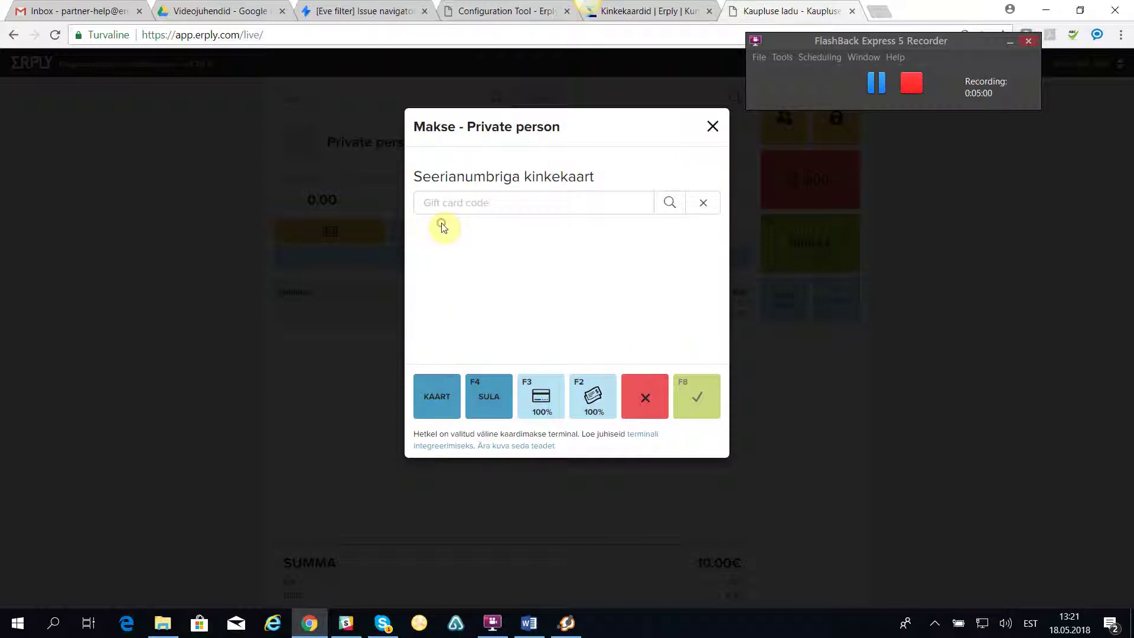
pyautogui.click(440, 201)
pyautogui.hotkey('ctrl', 'v')
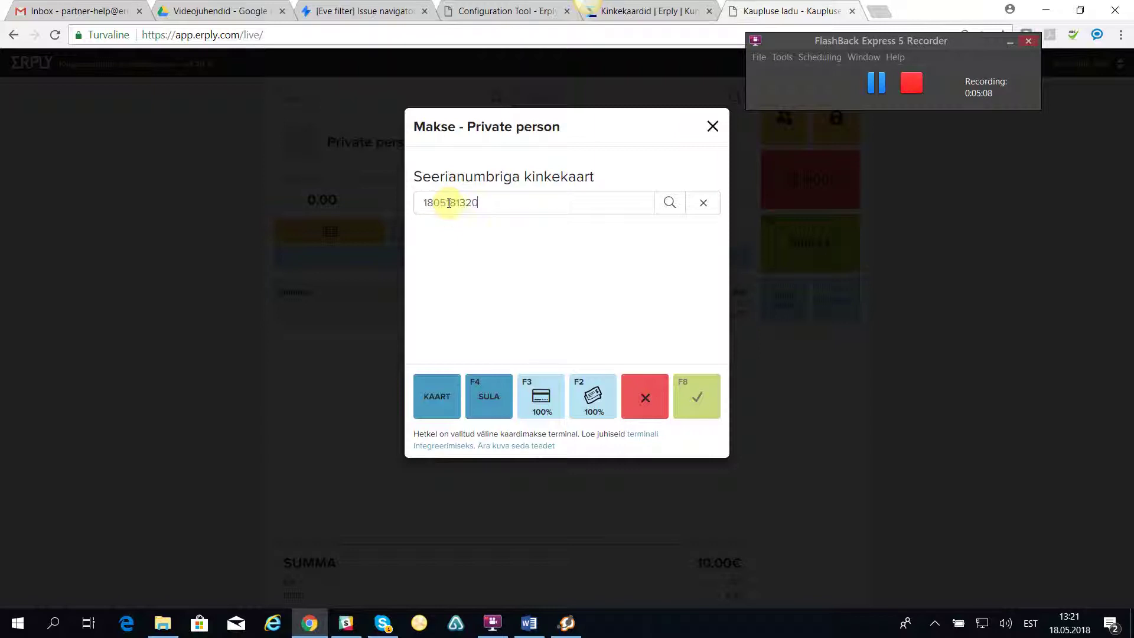
pyautogui.click(670, 202)
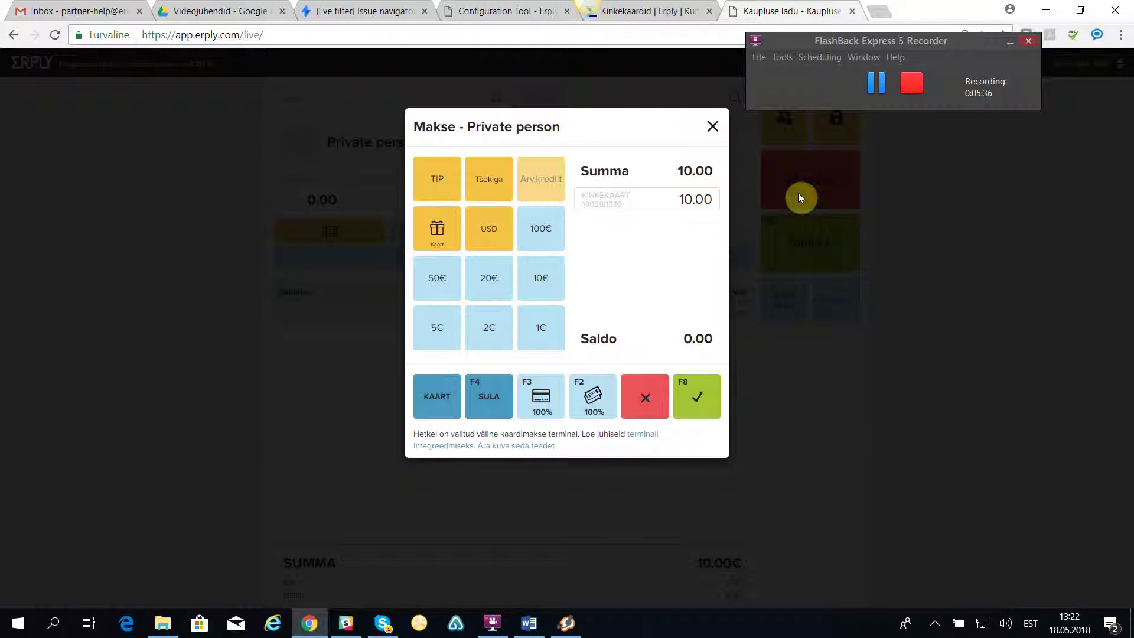
pyautogui.click(697, 401)
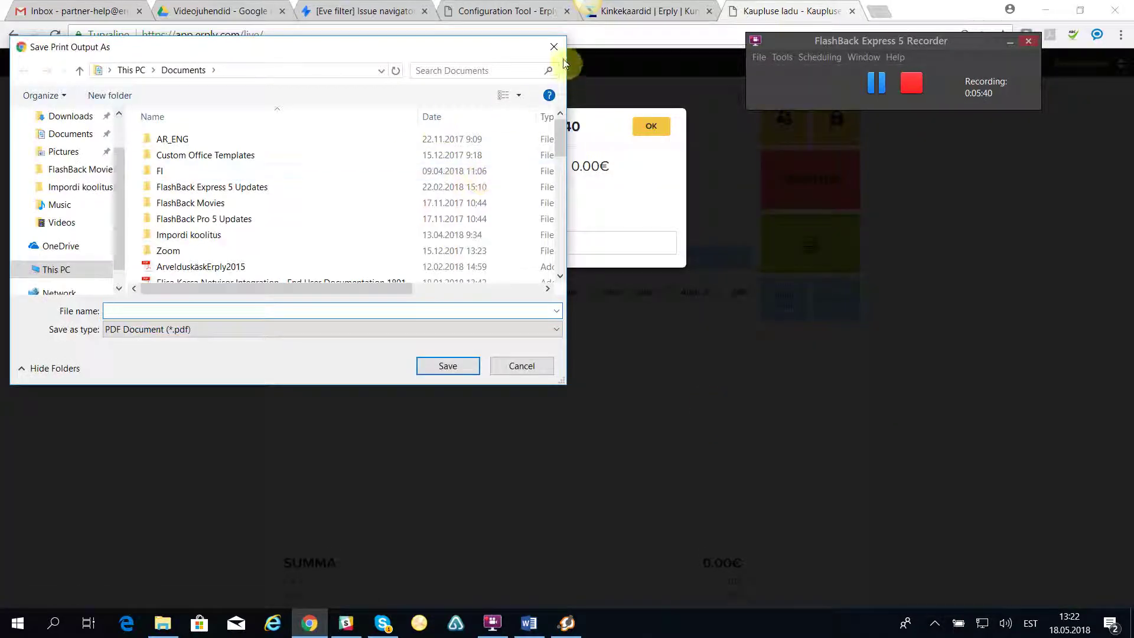
# Finish invoice 24000140 without saving a print output and return to the register.
pyautogui.click(554, 47)
pyautogui.click(464, 188)
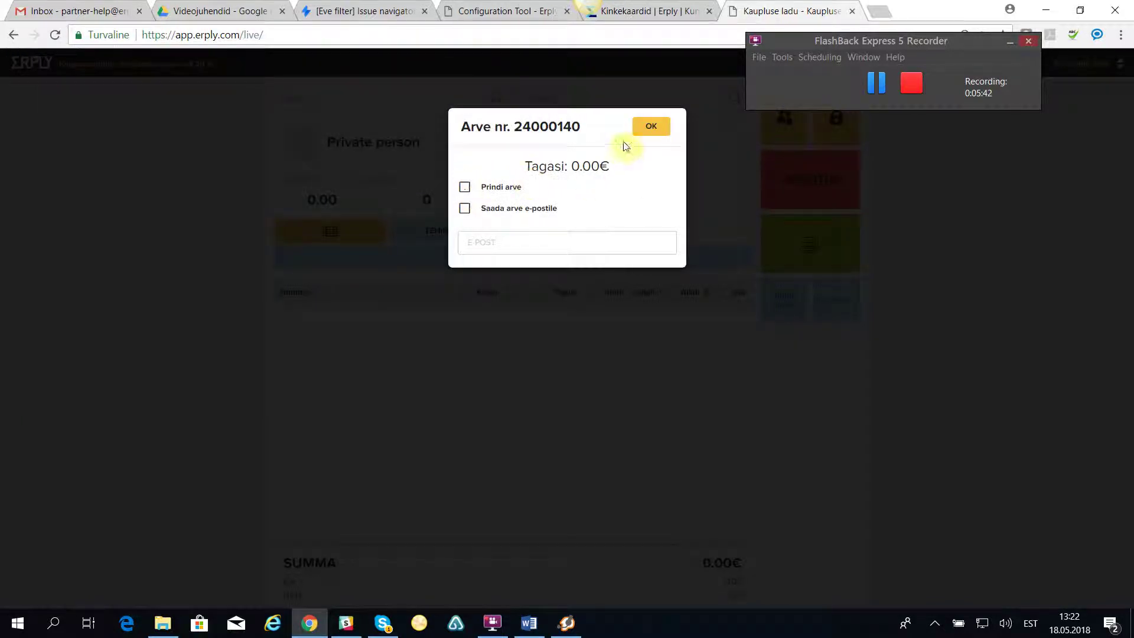
pyautogui.click(651, 128)
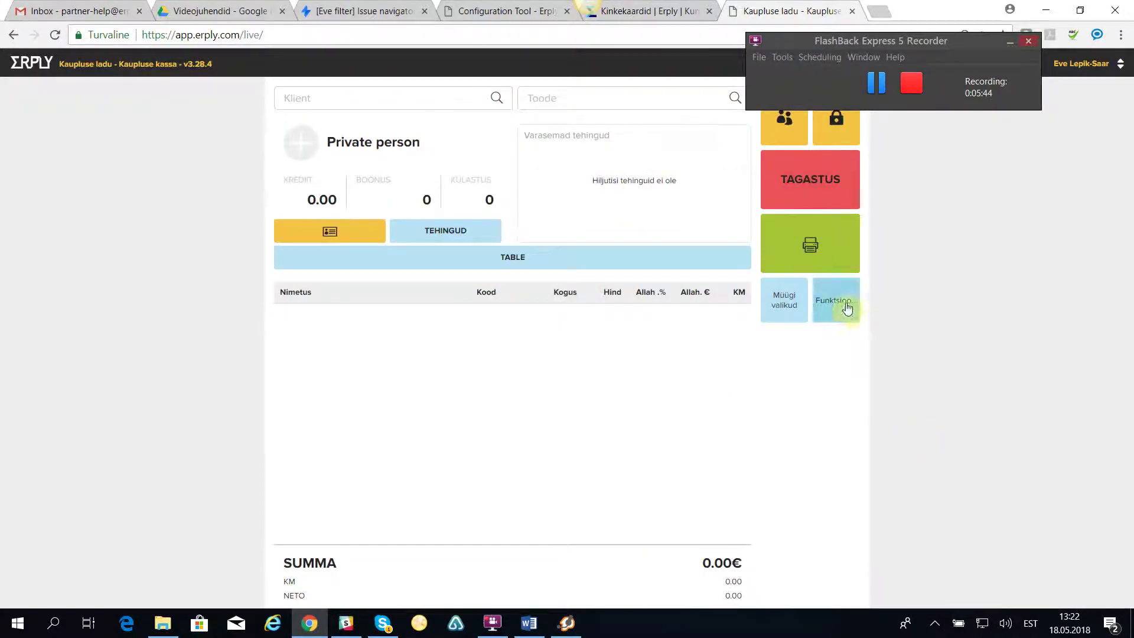
# Look through the Funktsioonid and Müügi valikud lists, then go to the back-office Kinkekaardid list.
pyautogui.click(845, 302)
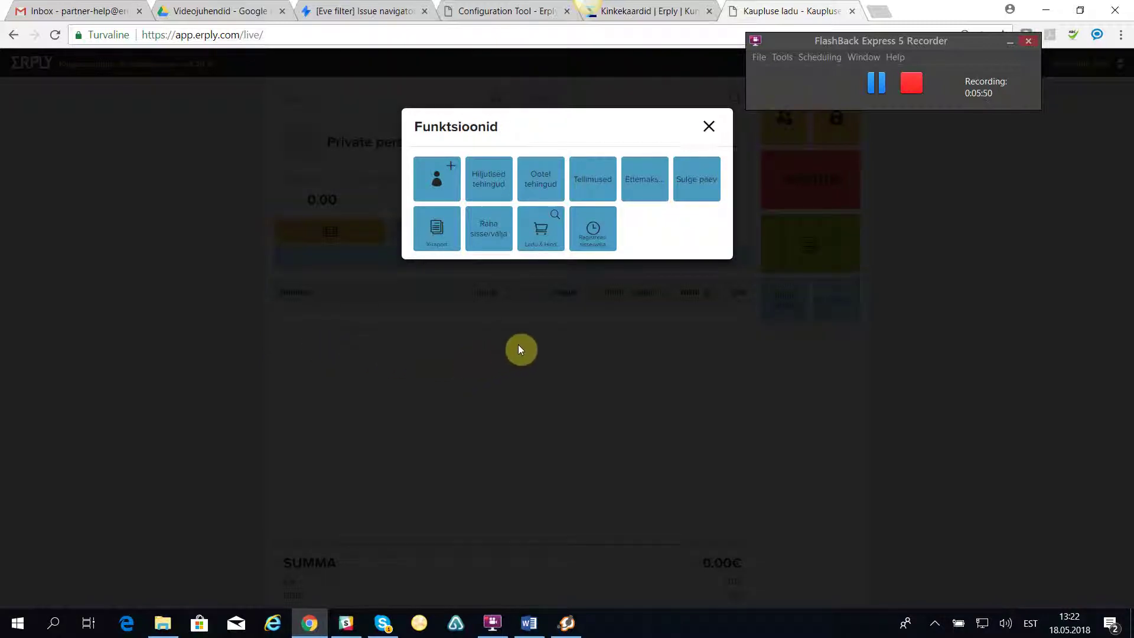
pyautogui.click(709, 128)
pyautogui.click(779, 309)
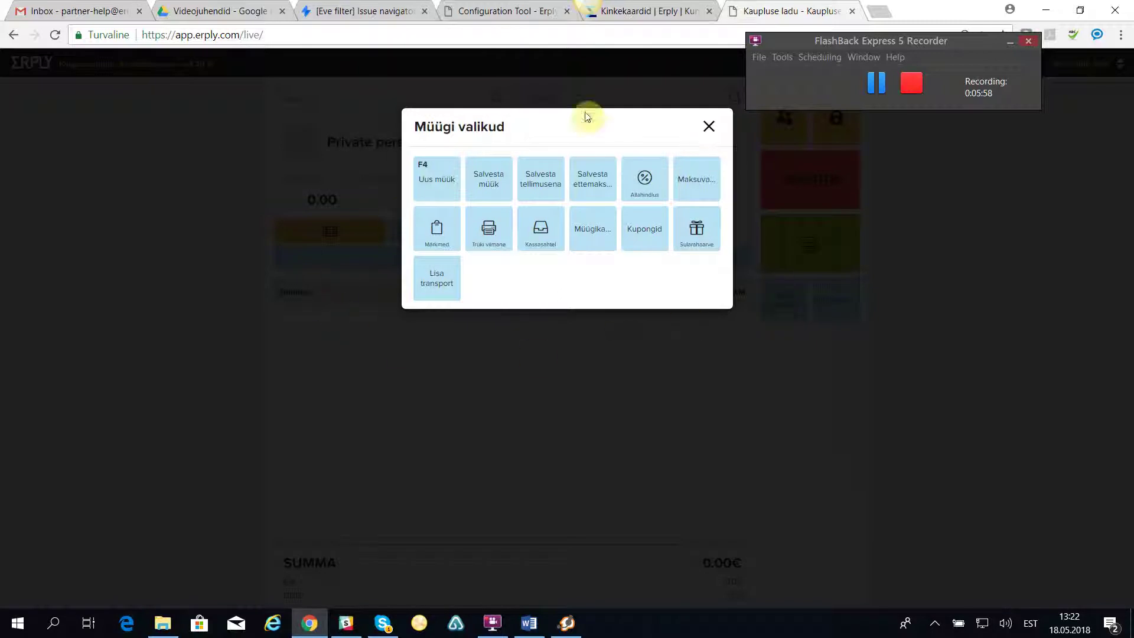
pyautogui.click(710, 129)
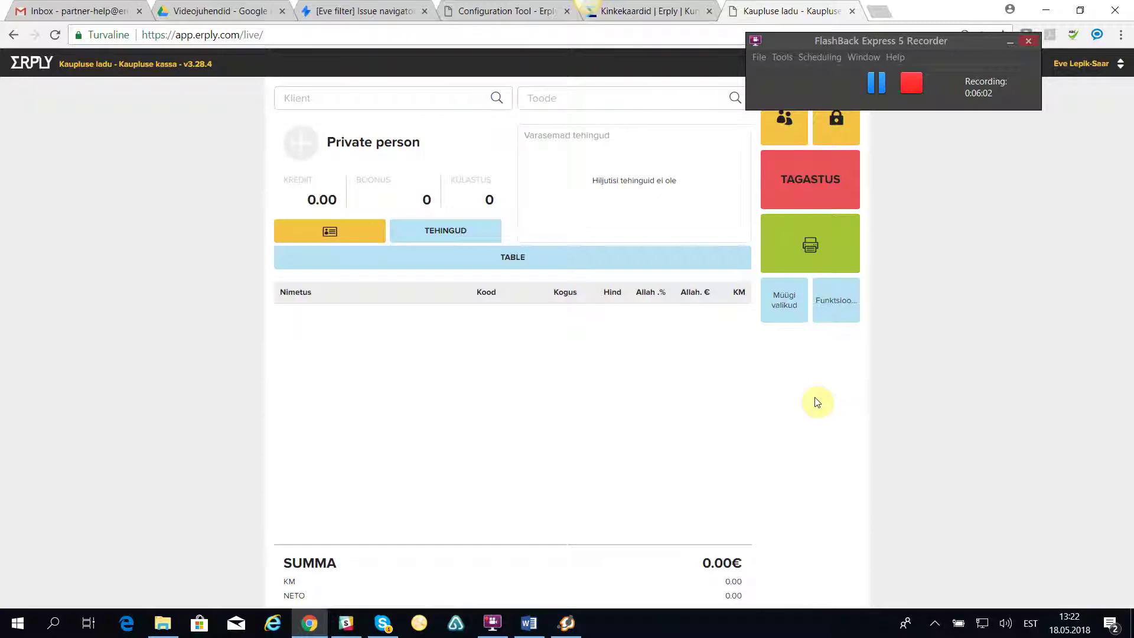
pyautogui.click(691, 13)
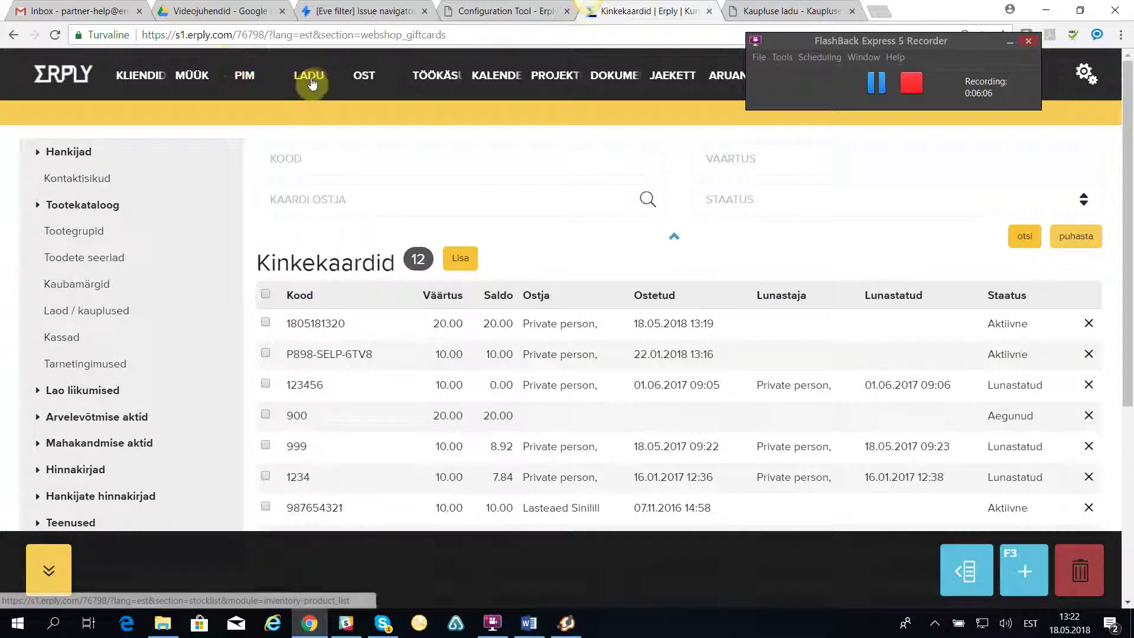
pyautogui.moveTo(311, 81)
pyautogui.click(334, 112)
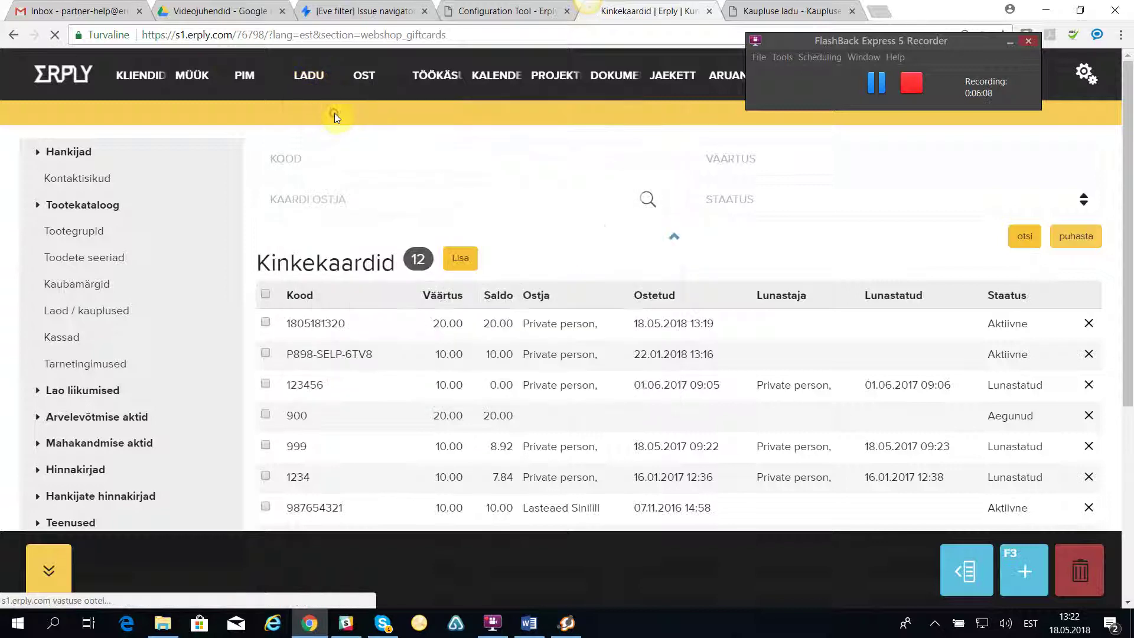
pyautogui.scroll(-3, 97, 390)
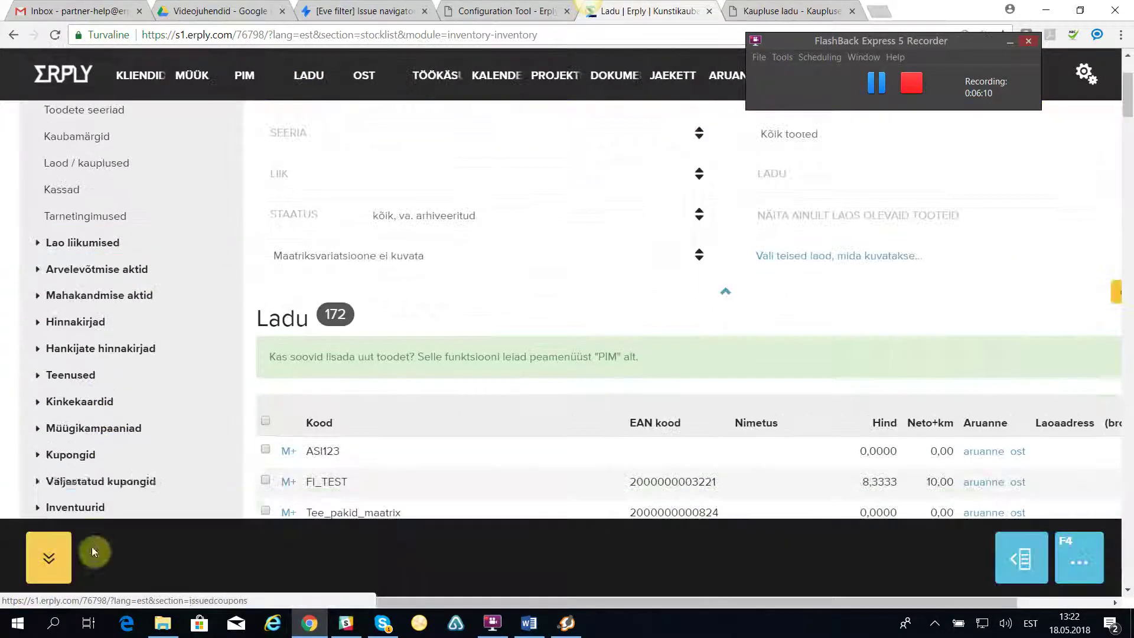
pyautogui.click(99, 405)
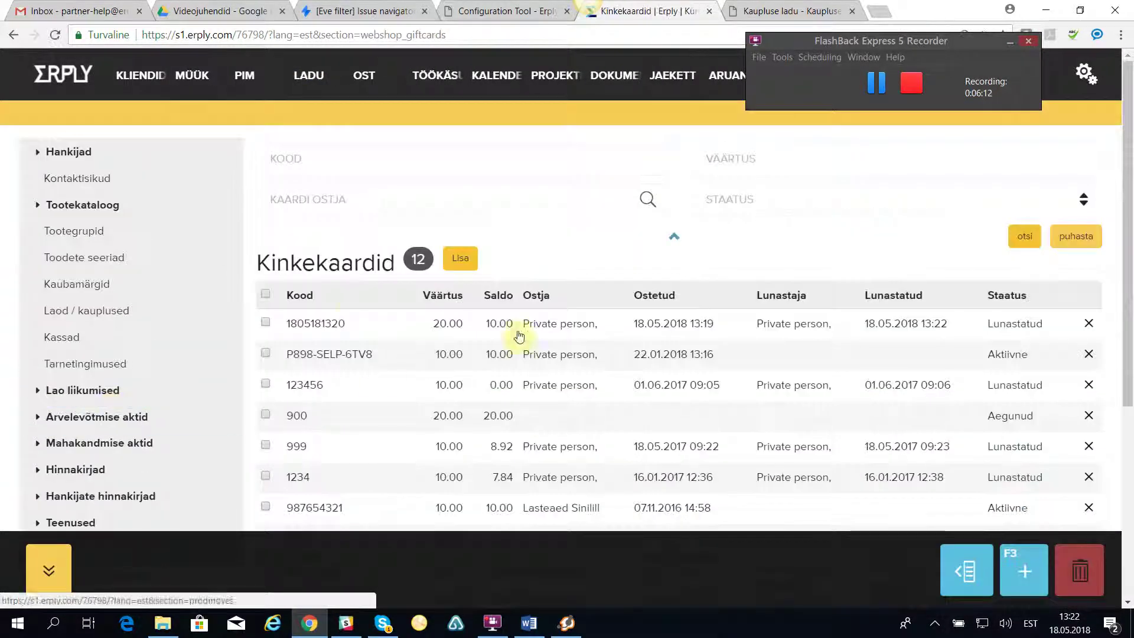
pyautogui.click(321, 327)
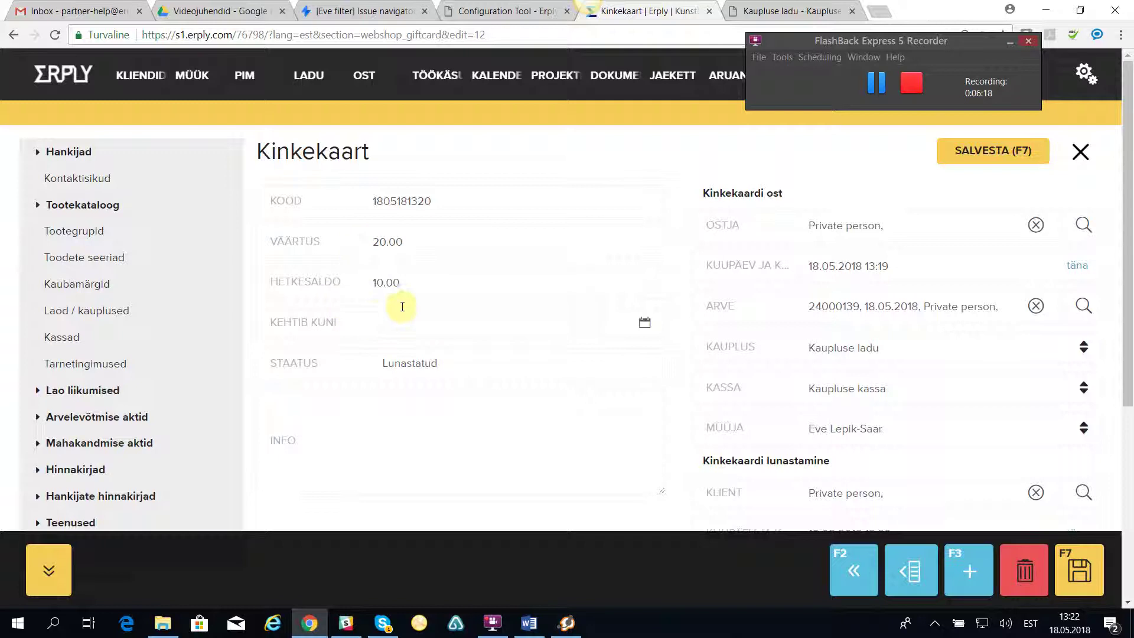
pyautogui.click(803, 9)
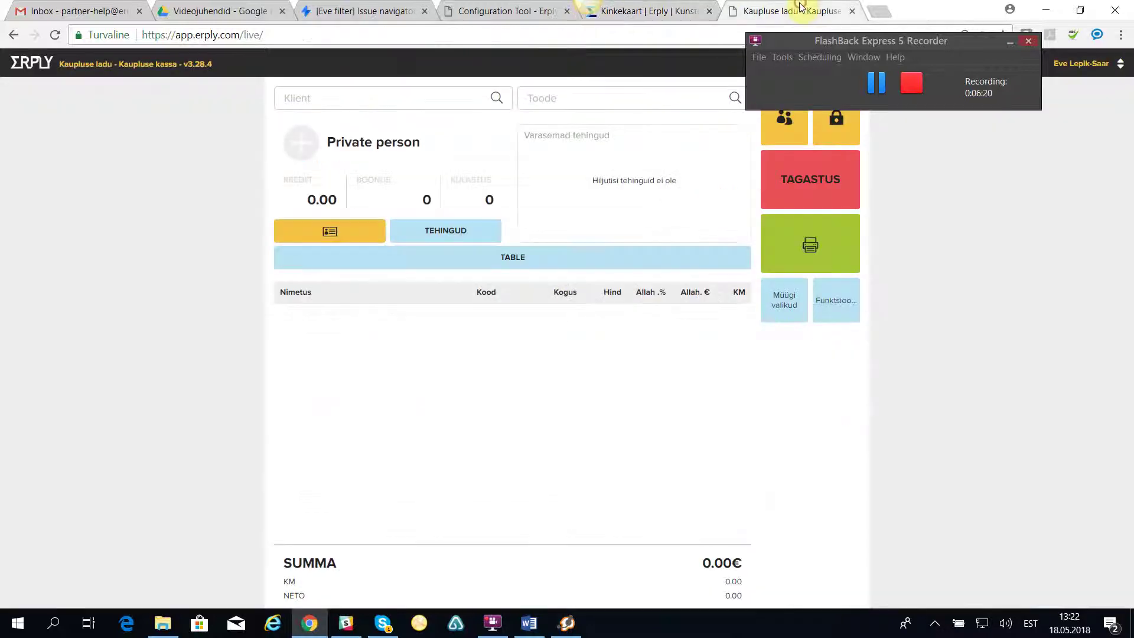
# Enable Kinkekaardi kehtivuse kontroll in Konfiguratsioon > Kasutajaliides settings and save.
pyautogui.moveTo(901, 45); pyautogui.dragTo(973, 13)
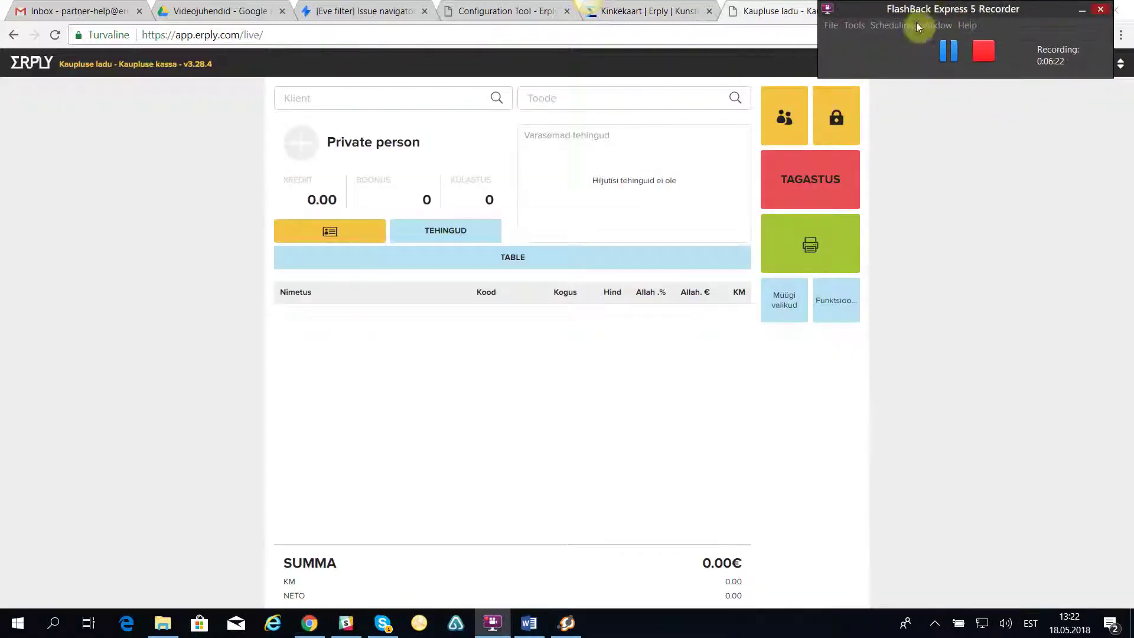
pyautogui.moveTo(975, 9); pyautogui.dragTo(1091, 202)
pyautogui.click(1031, 64)
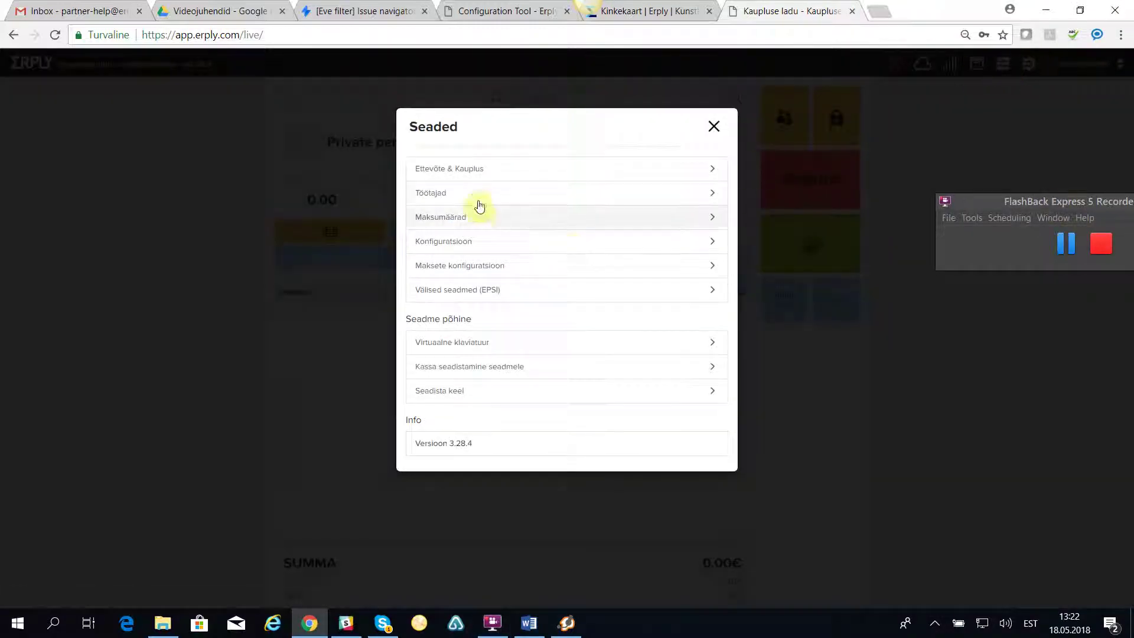
pyautogui.click(442, 248)
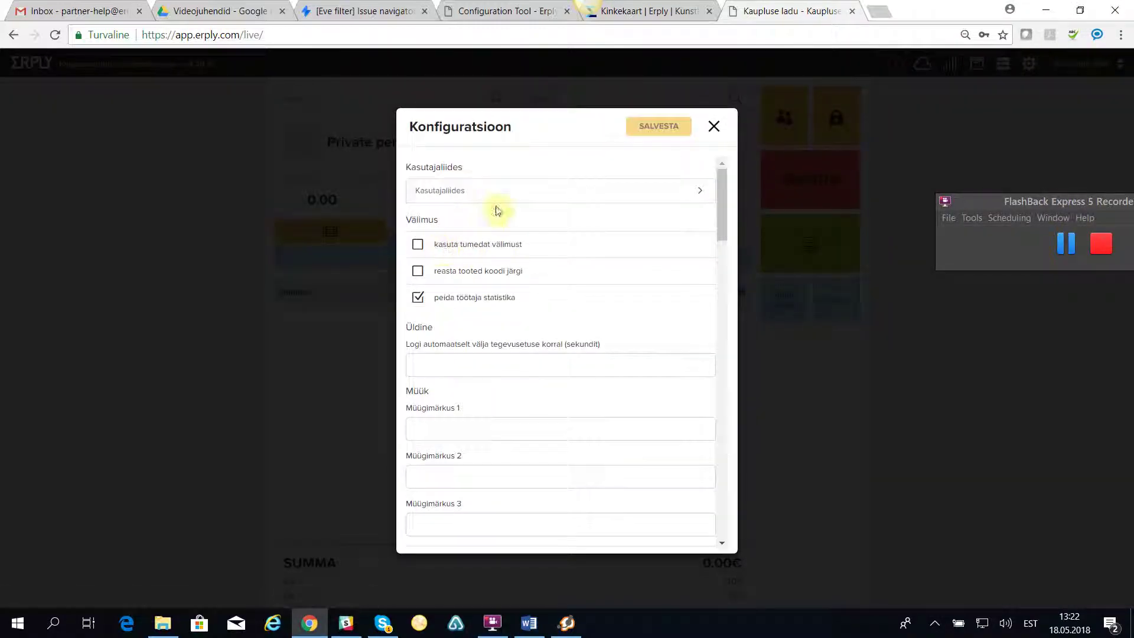
pyautogui.click(593, 190)
pyautogui.moveTo(719, 213); pyautogui.dragTo(733, 320)
pyautogui.click(417, 356)
pyautogui.click(649, 124)
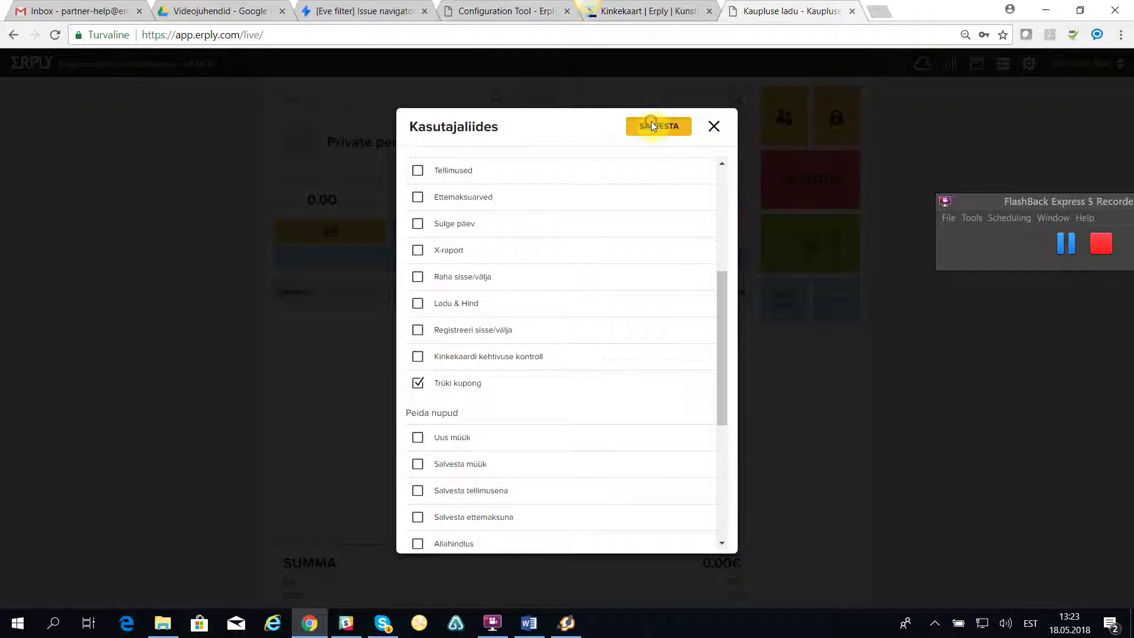
pyautogui.click(714, 129)
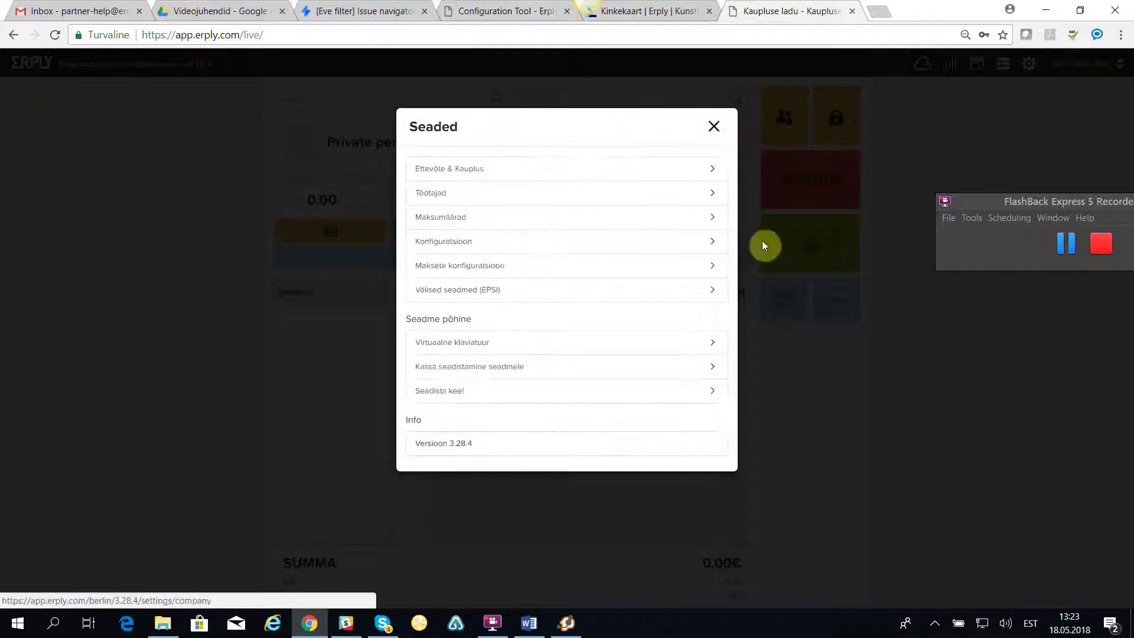
pyautogui.click(717, 124)
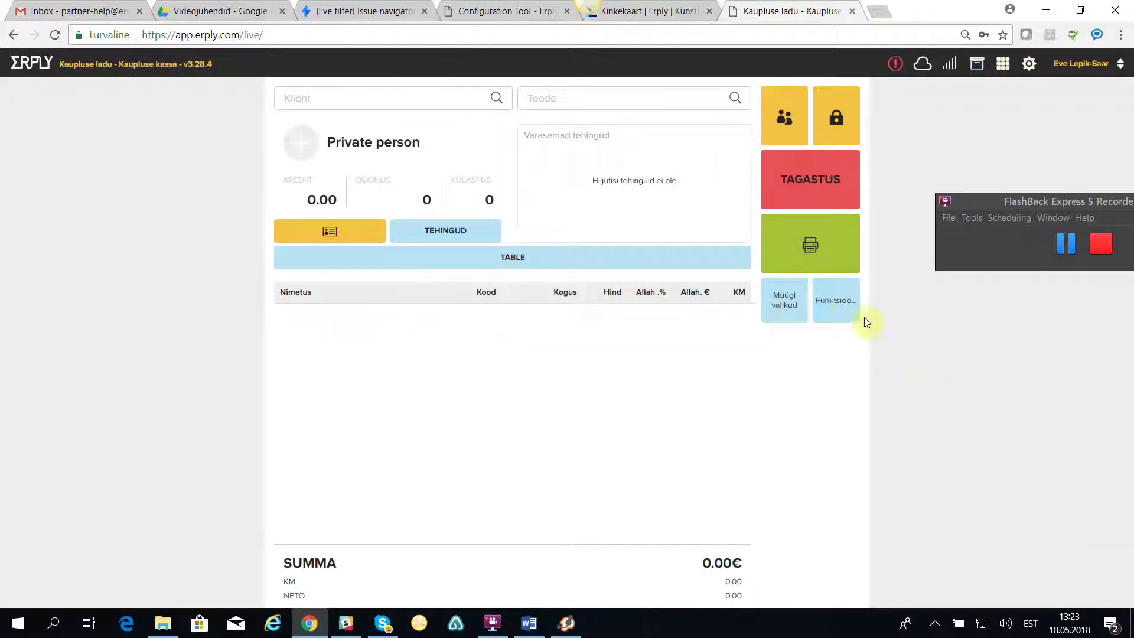
# Open Kinkekaardi kehtivuse kontroll from Funktsioonid and start entering a card serial number.
pyautogui.click(847, 305)
pyautogui.click(659, 251)
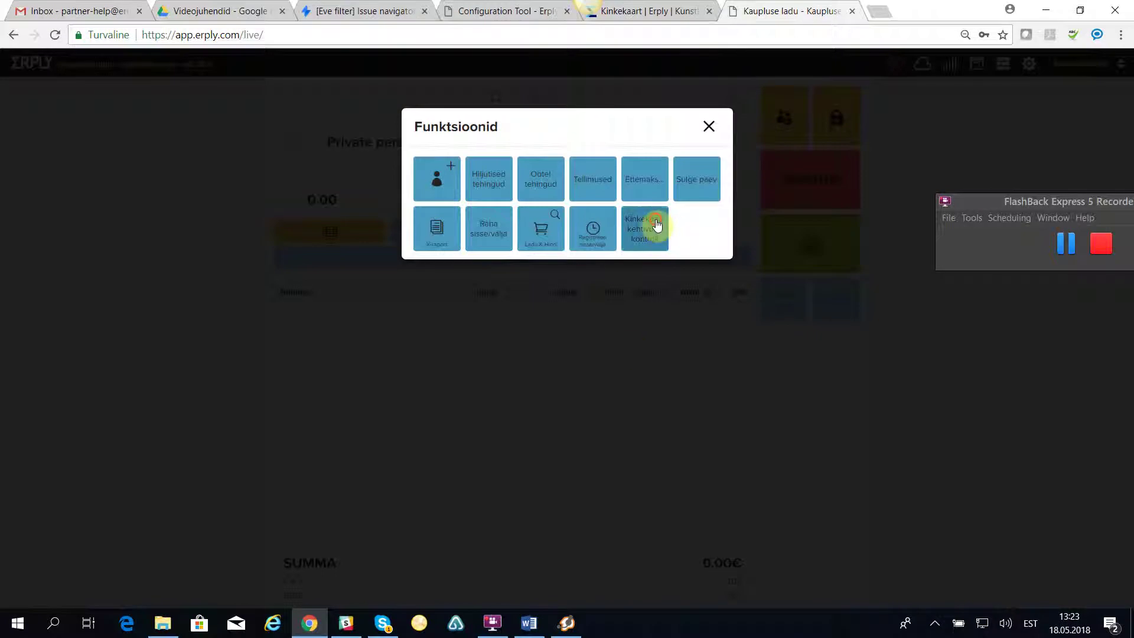
pyautogui.click(425, 169)
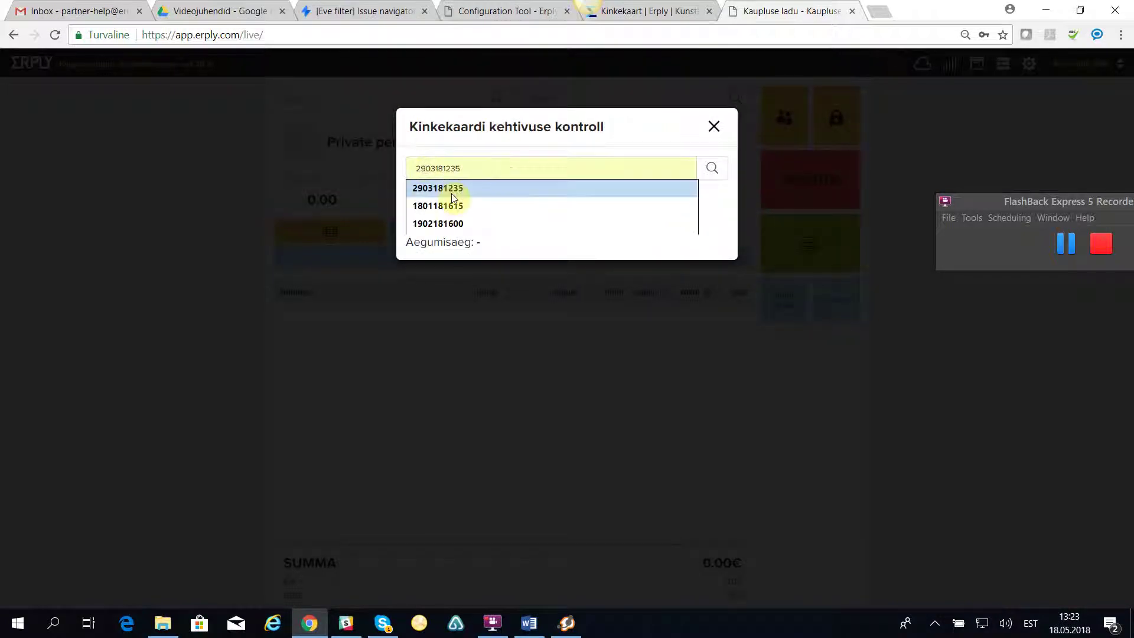